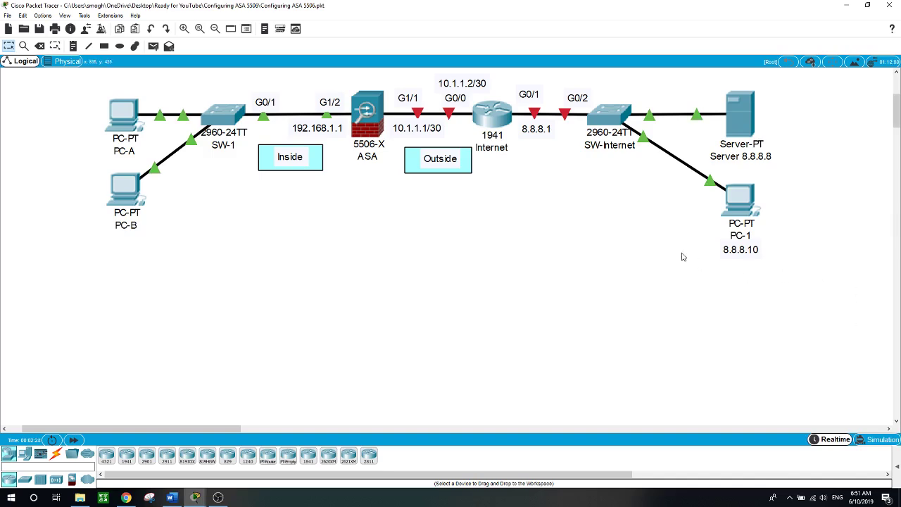
In the 1941 router's CLI, enter global configuration mode and set hostname Internet
{"action": "left_click", "coordinate": [503, 120]}
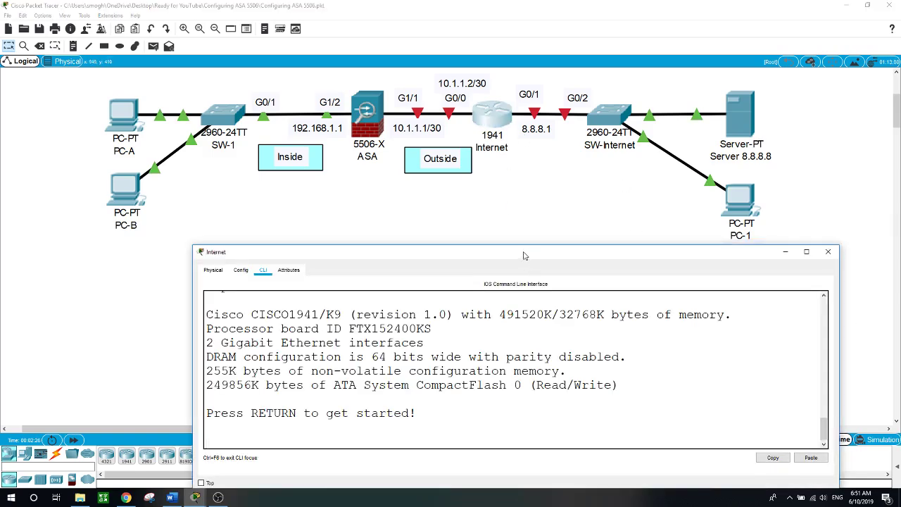
{"action": "left_click_drag", "start_coordinate": [524, 254], "coordinate": [459, 232]}
{"action": "key", "text": "Return"}
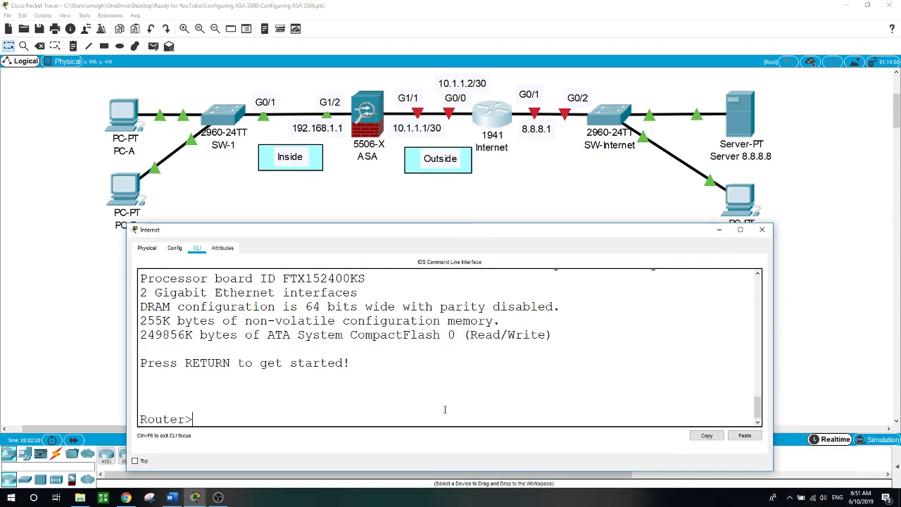
{"action": "type", "text": "en"}
{"action": "key", "text": "Return"}
{"action": "type", "text": "conf t"}
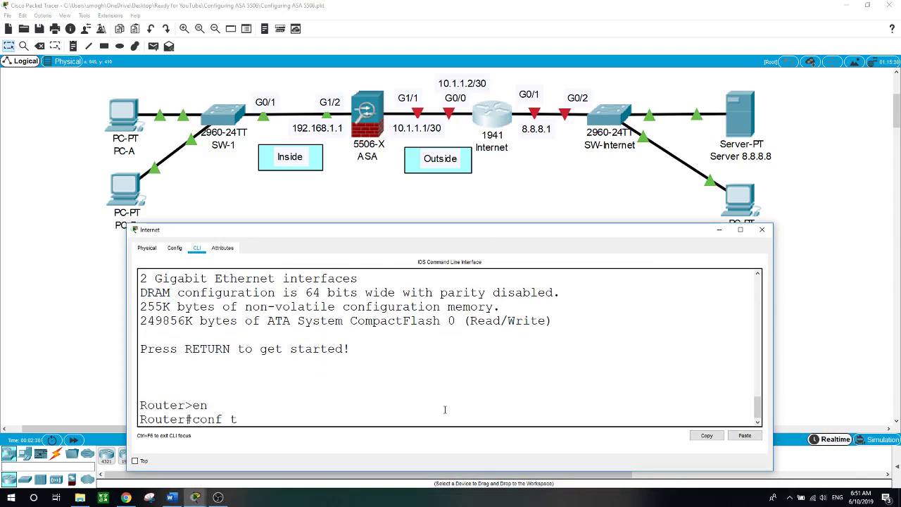
{"action": "key", "text": "Return"}
{"action": "type", "text": "hos"}
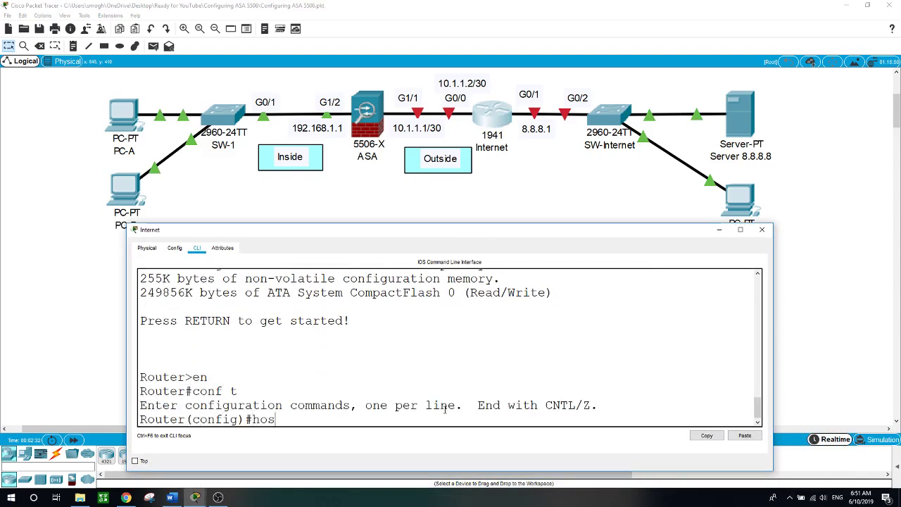
{"action": "type", "text": "tname Internet"}
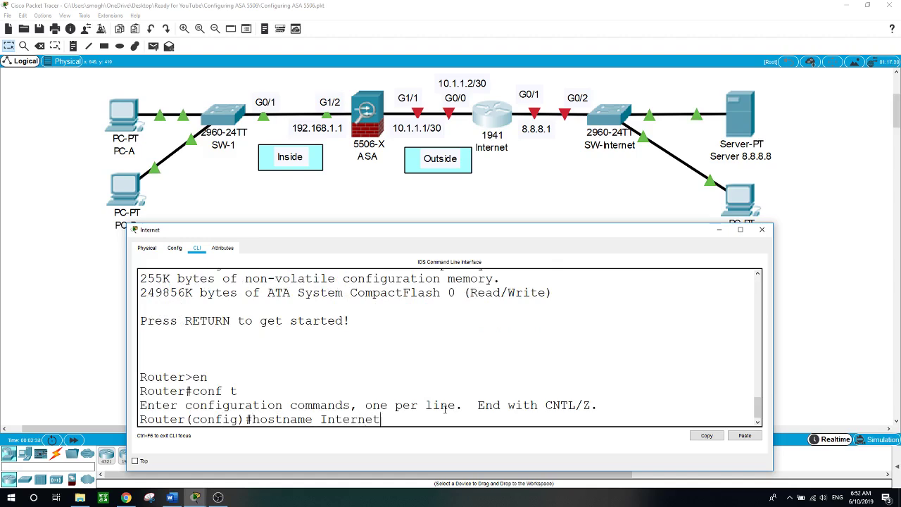
{"action": "key", "text": "Return"}
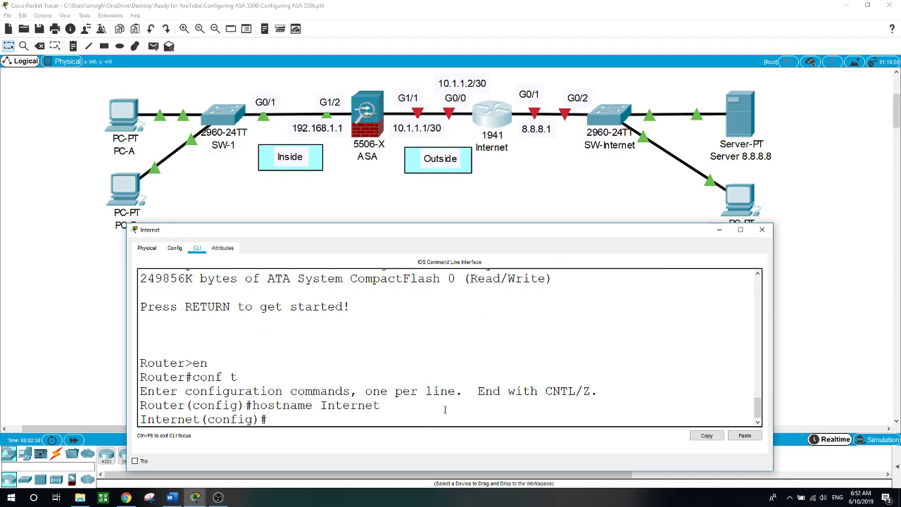
Give G0/1 address 8.8.8.1 255.255.255.0 and enable it with no shut
{"action": "type", "text": "int g0/1"}
{"action": "key", "text": "Return"}
{"action": "type", "text": "ip add"}
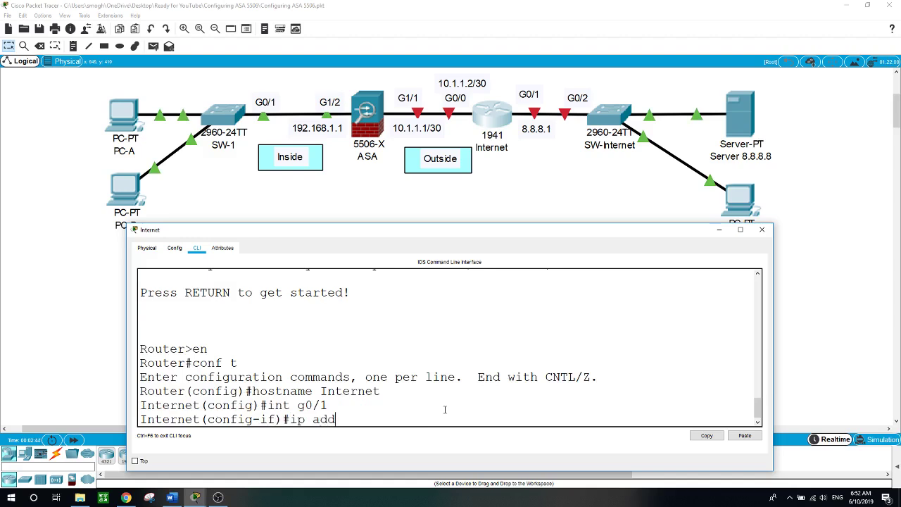
{"action": "type", "text": "ress 8.8.8.1 255.255.255.0"}
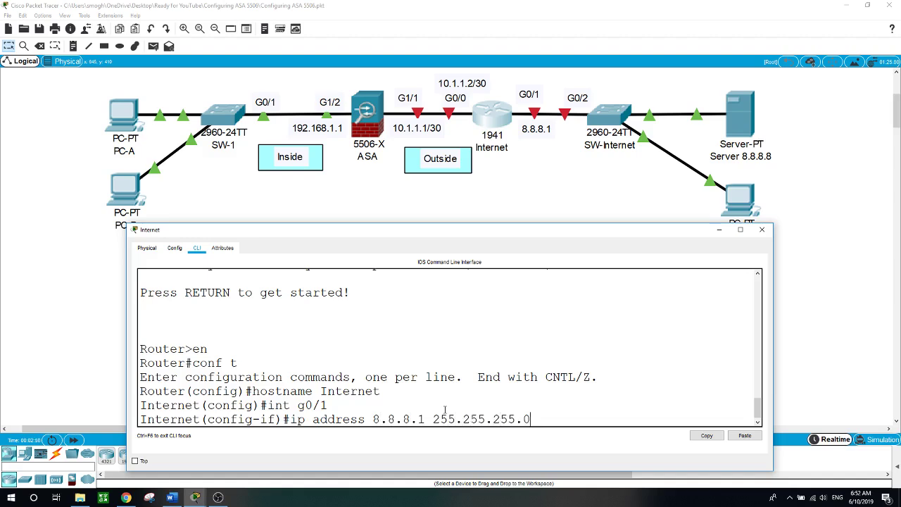
{"action": "key", "text": "Return"}
{"action": "type", "text": "no shut"}
{"action": "key", "text": "Return"}
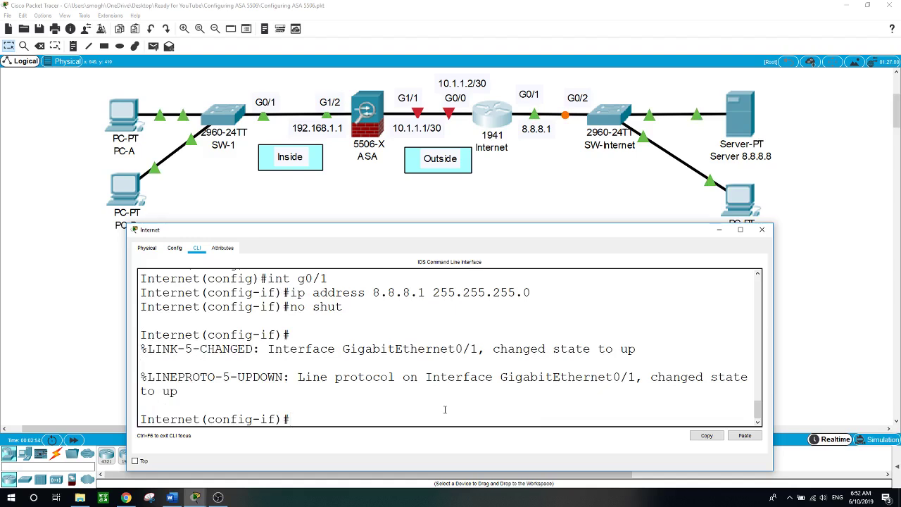
Configure interface G0/0 with 10.1.1.2 255.255.255.252 and enable it with no shut
{"action": "type", "text": "int g0/0"}
{"action": "key", "text": "Return"}
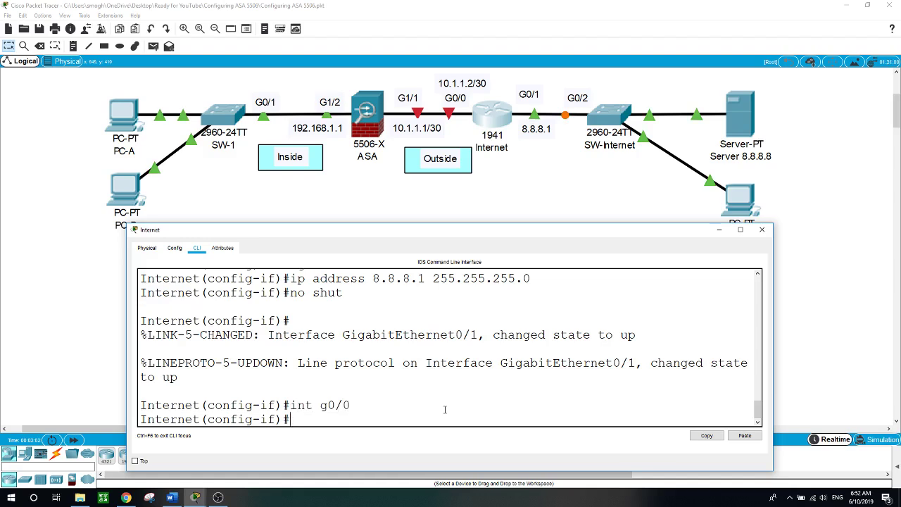
{"action": "type", "text": "ip address 10.1.1.2"}
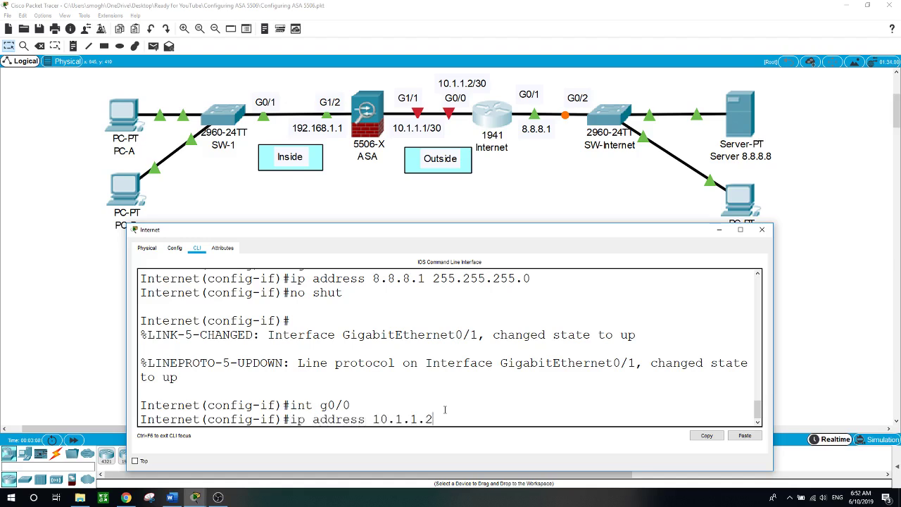
{"action": "type", "text": " 255.255.255.252"}
{"action": "key", "text": "Return"}
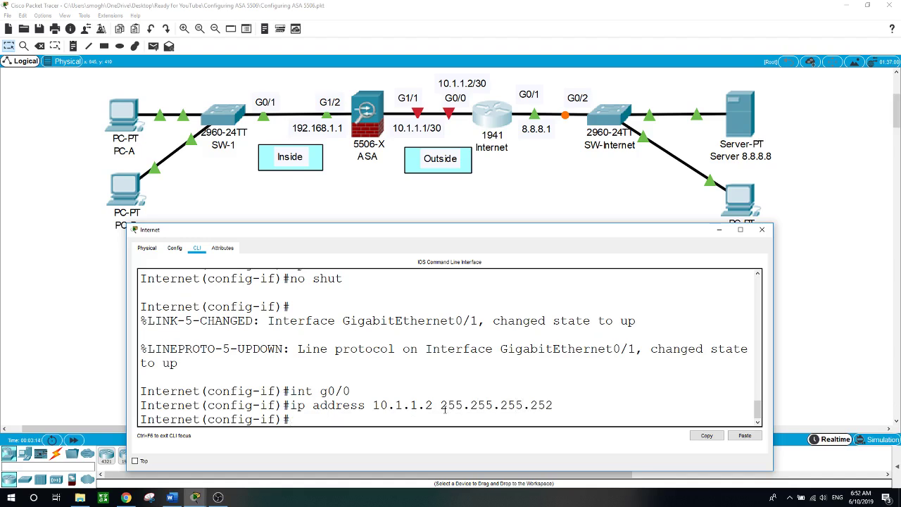
{"action": "type", "text": "no shut"}
{"action": "key", "text": "Return"}
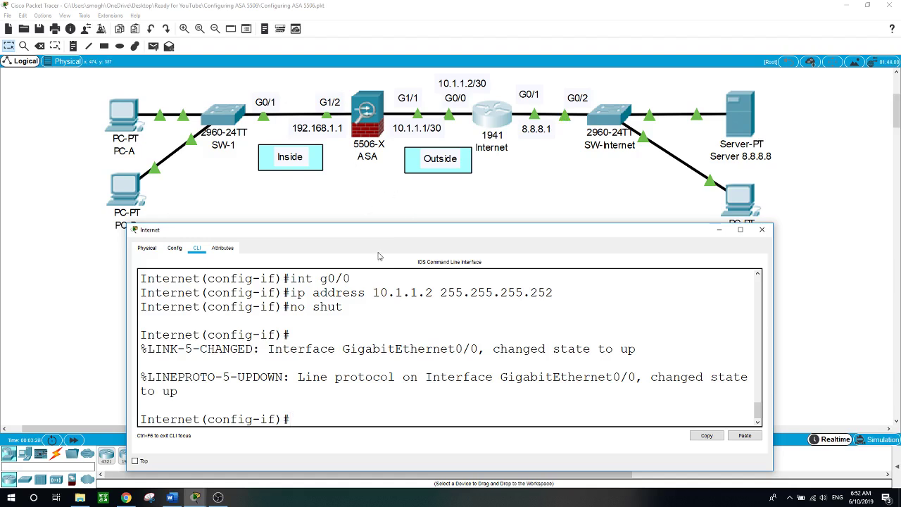
Open the ASA's CLI, enter privileged mode with the blank password, then global configuration
{"action": "left_click", "coordinate": [371, 130]}
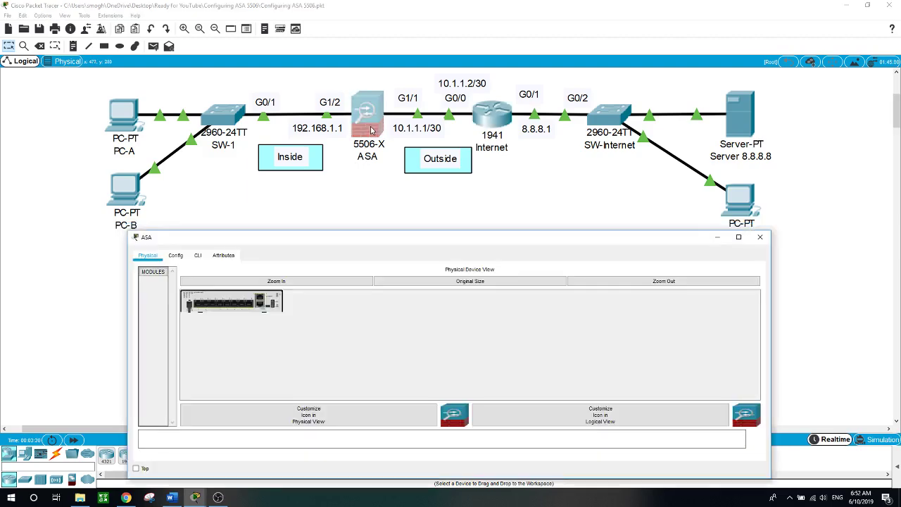
{"action": "left_click", "coordinate": [198, 254]}
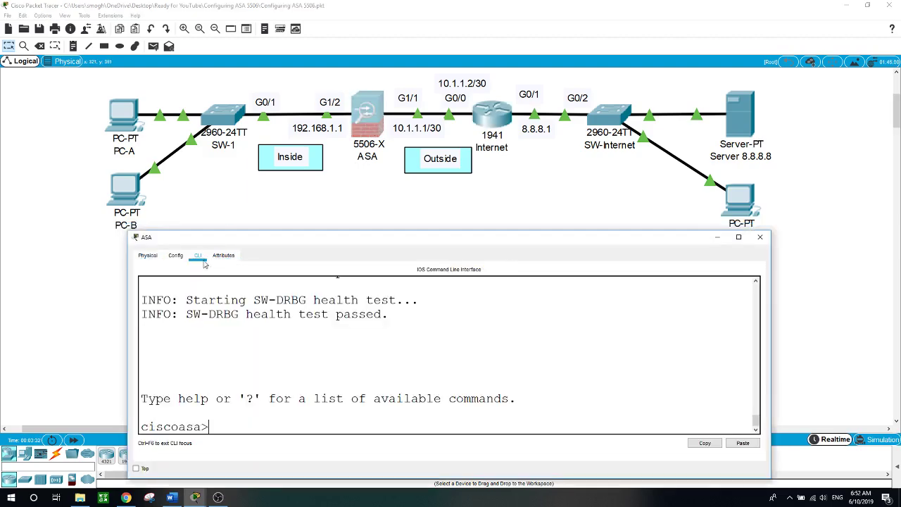
{"action": "type", "text": "en"}
{"action": "key", "text": "Return"}
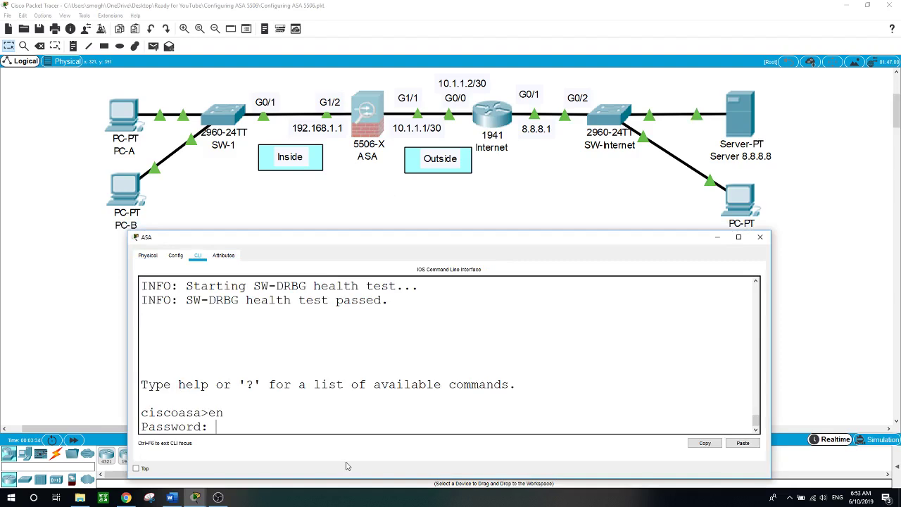
{"action": "key", "text": "Return"}
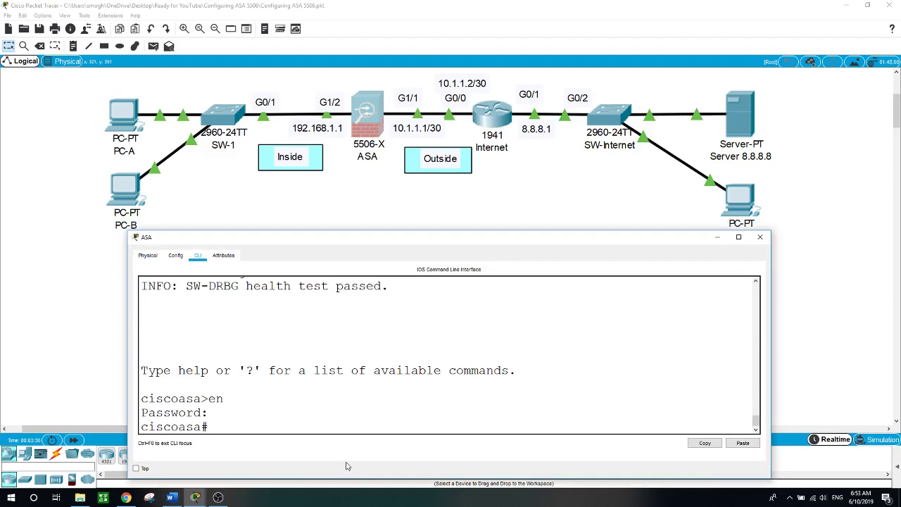
{"action": "type", "text": "conf t"}
{"action": "key", "text": "Return"}
Set hostname ASA and an enable password, then list the running configuration
{"action": "key", "text": "BackSpace"}
{"action": "key", "text": "Return"}
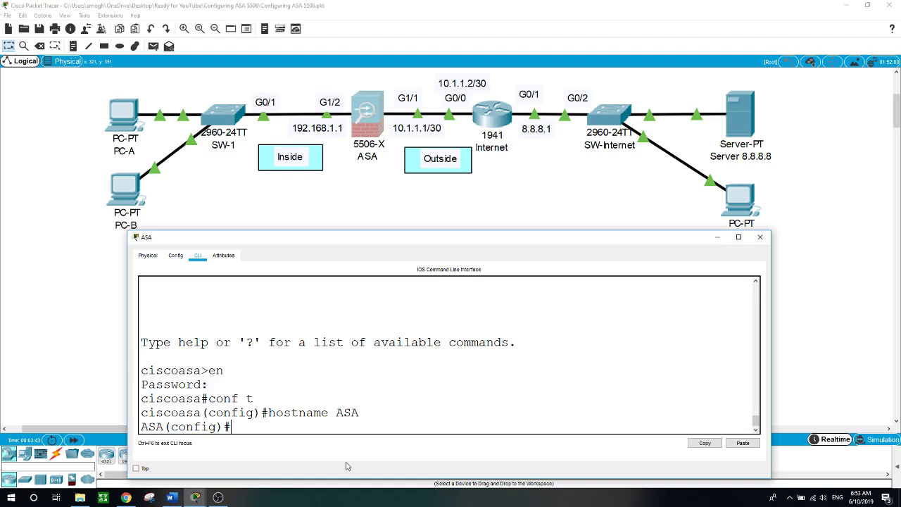
{"action": "key", "text": "Tab"}
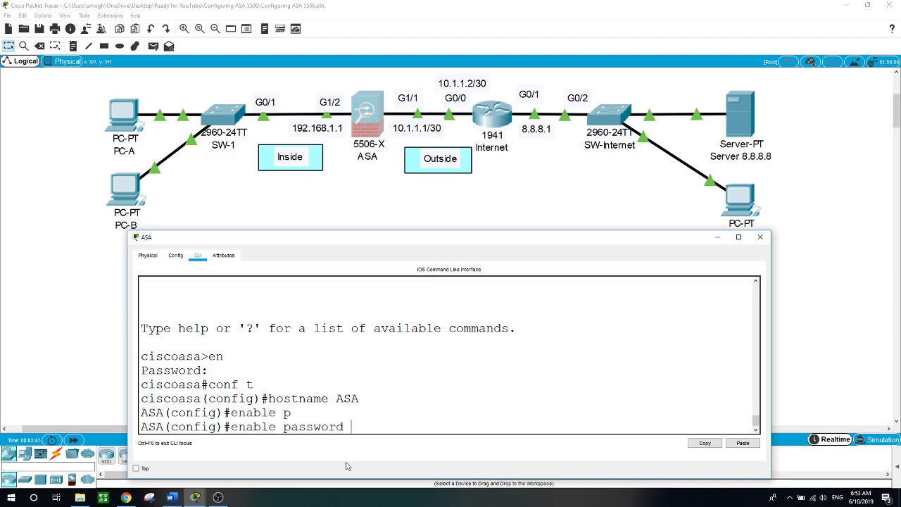
{"action": "key", "text": "Return"}
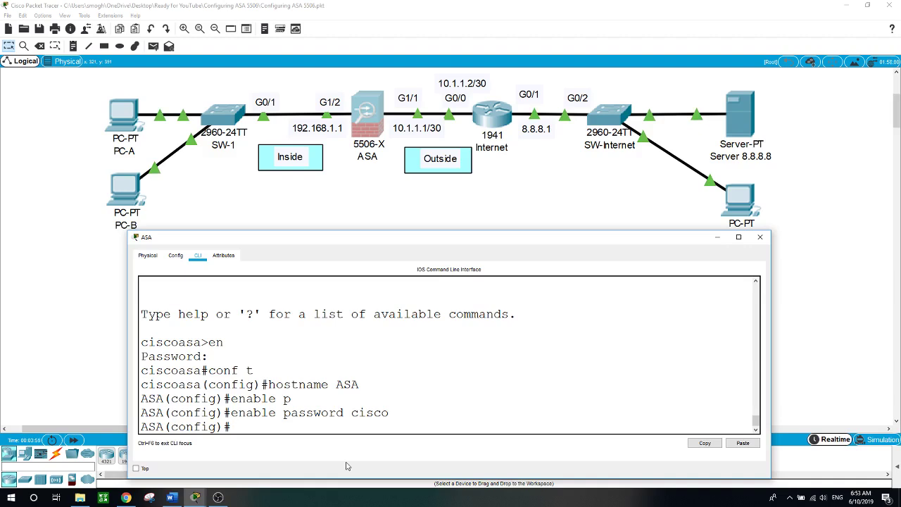
{"action": "key", "text": "Return"}
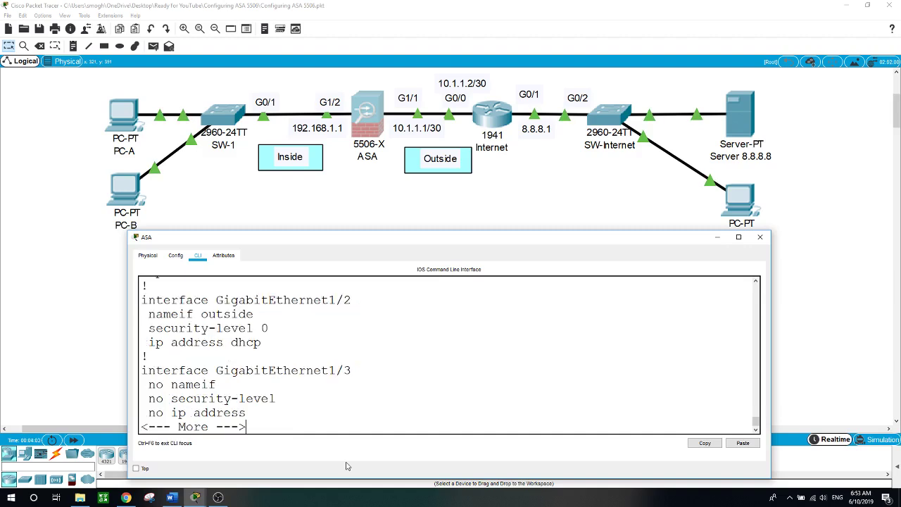
Inspect the default inside address and outside DHCP lines for G1/1 and G1/2, then type int g1/1
{"action": "key", "text": "space"}
{"action": "key", "text": "space"}
{"action": "key", "text": "space"}
{"action": "scroll", "coordinate": [368, 398], "scroll_direction": "up", "scroll_amount": 5}
{"action": "scroll", "coordinate": [368, 399], "scroll_direction": "up", "scroll_amount": 10}
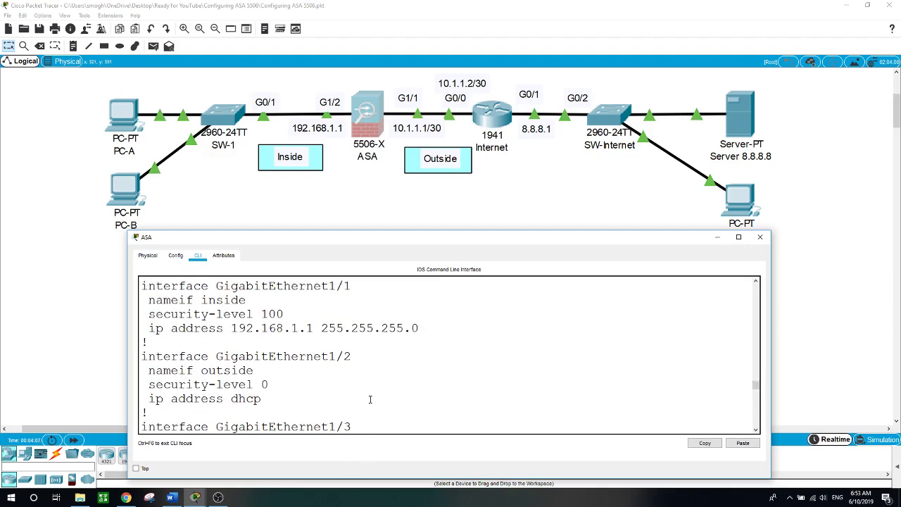
{"action": "scroll", "coordinate": [370, 399], "scroll_direction": "up", "scroll_amount": 2}
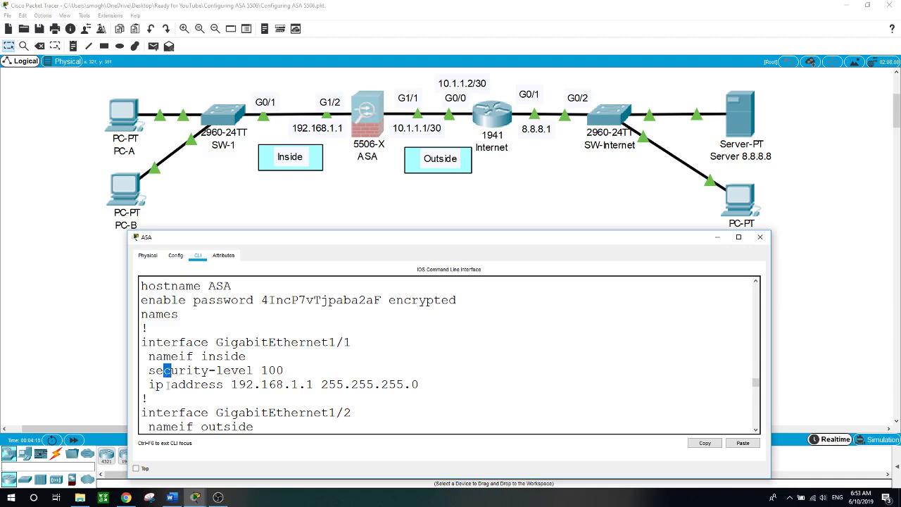
{"action": "left_click_drag", "start_coordinate": [171, 384], "coordinate": [201, 387]}
{"action": "scroll", "coordinate": [264, 405], "scroll_direction": "down", "scroll_amount": 2}
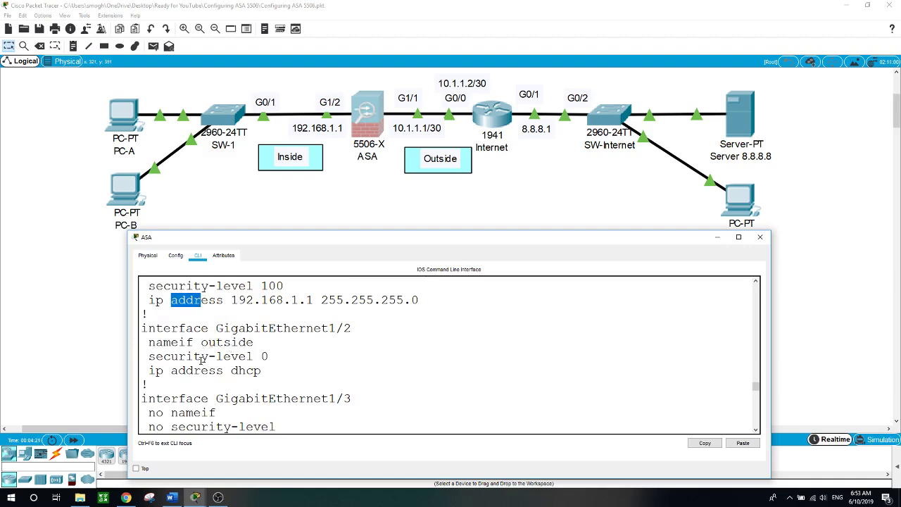
{"action": "left_click_drag", "start_coordinate": [149, 371], "coordinate": [263, 372]}
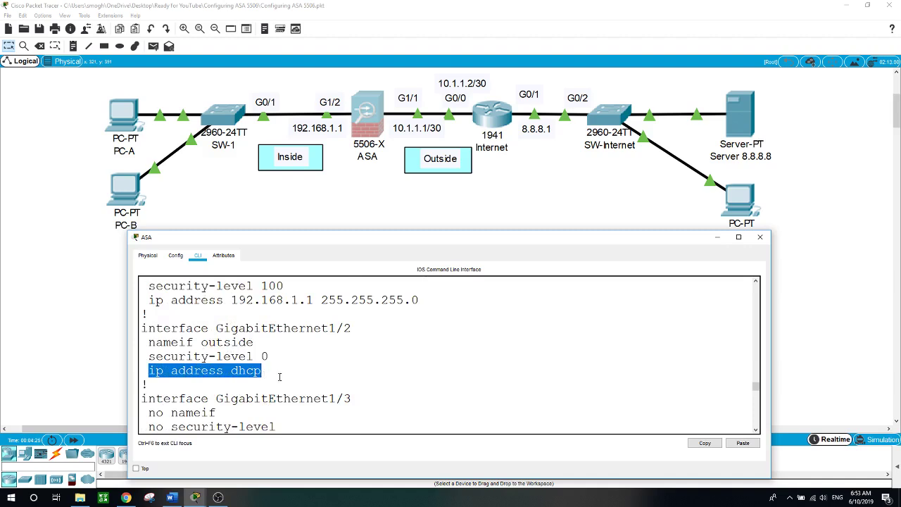
{"action": "left_click", "coordinate": [352, 365]}
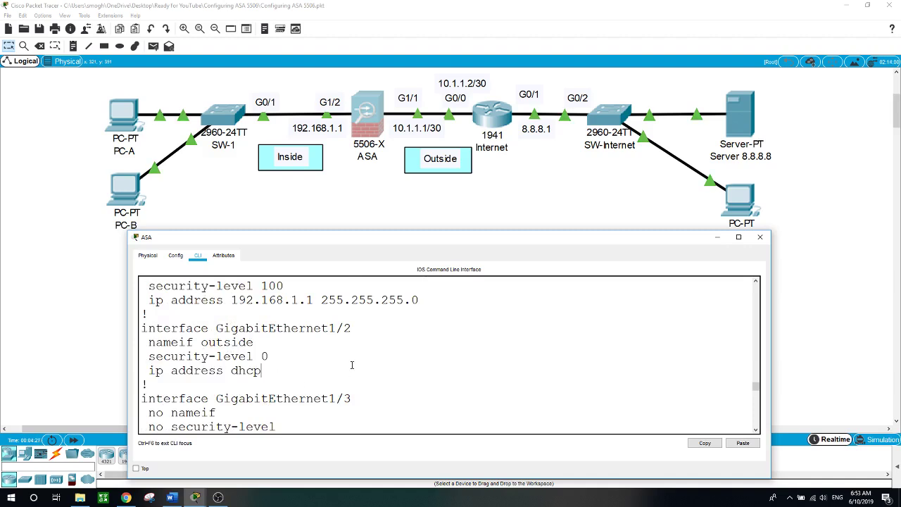
{"action": "scroll", "coordinate": [352, 365], "scroll_direction": "down", "scroll_amount": 15}
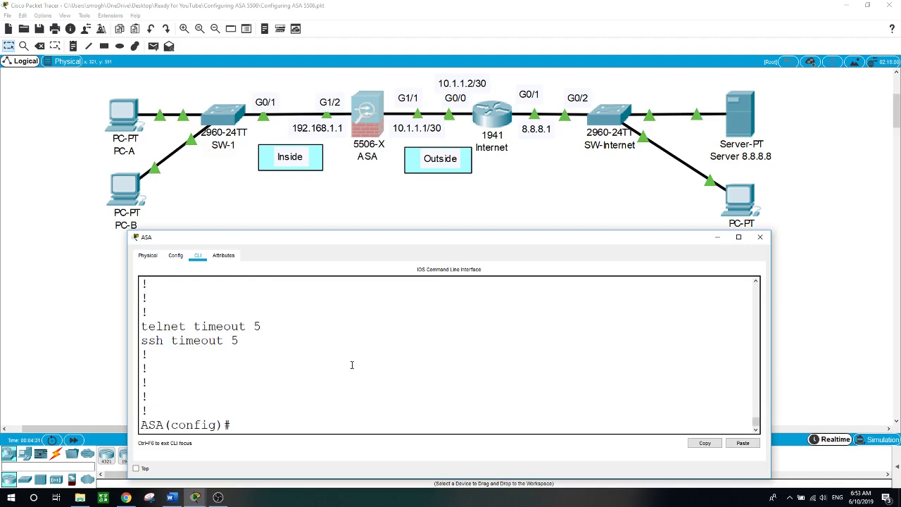
{"action": "type", "text": "int g1/1"}
On G1/1, remove the IP address, nameif and security level
{"action": "key", "text": "Return"}
{"action": "type", "text": "no"}
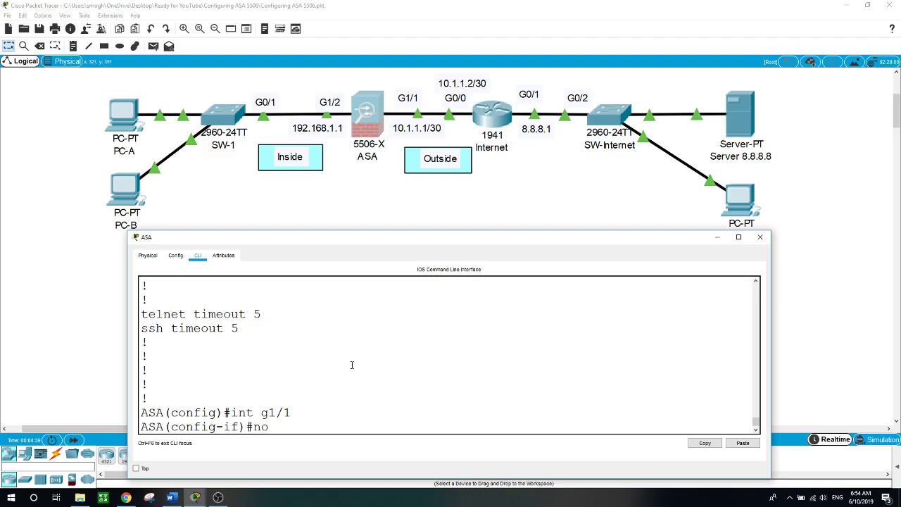
{"action": "type", "text": " ip address"}
{"action": "key", "text": "Return"}
{"action": "type", "text": "o nameif"}
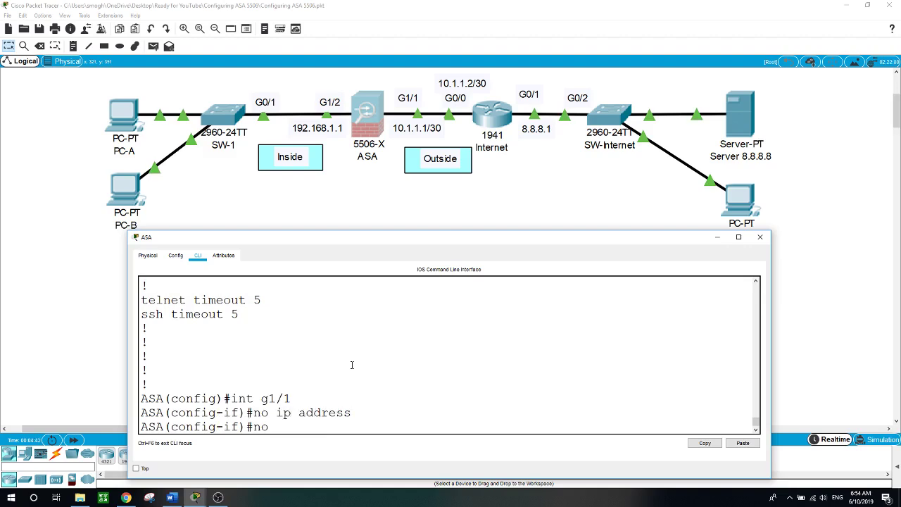
{"action": "key", "text": "Return"}
{"action": "type", "text": "no se"}
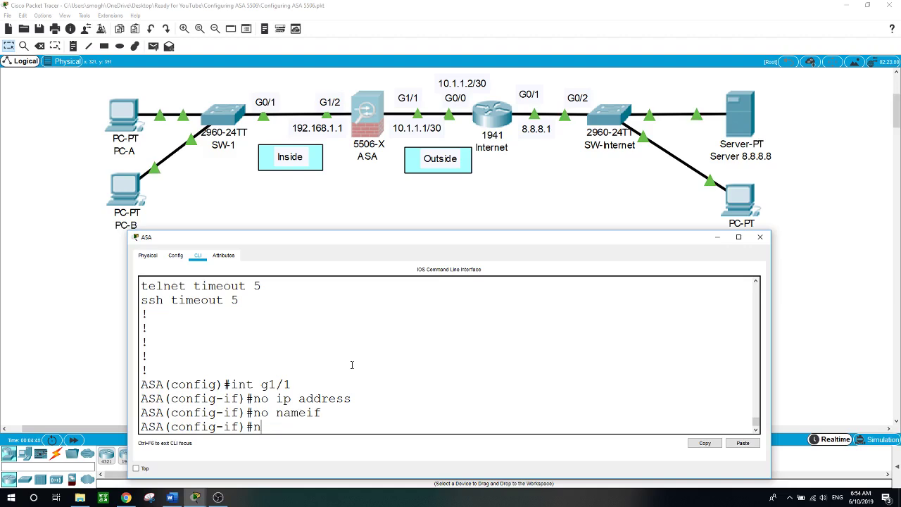
{"action": "key", "text": "Tab"}
{"action": "key", "text": "Return"}
On G1/2, remove the nameif, security level and DHCP address, then exit interface mode
{"action": "type", "text": "int g1/"}
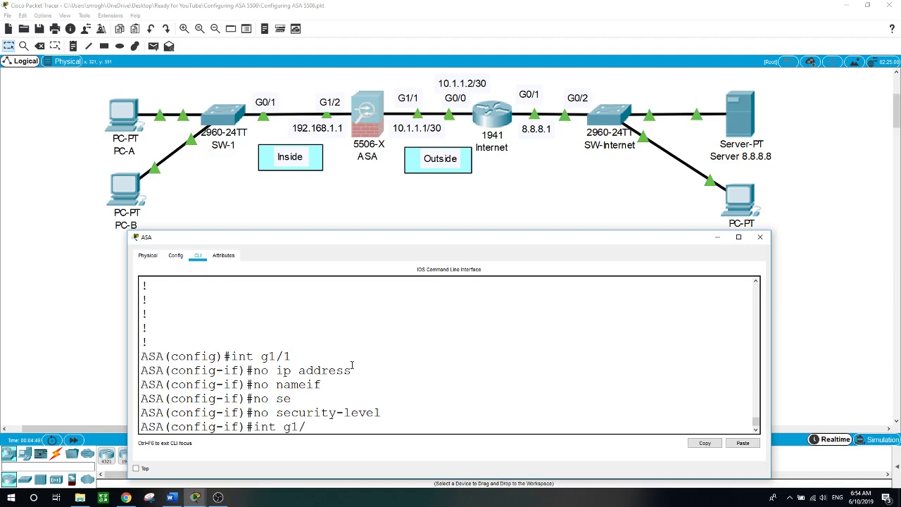
{"action": "type", "text": "2"}
{"action": "key", "text": "Return"}
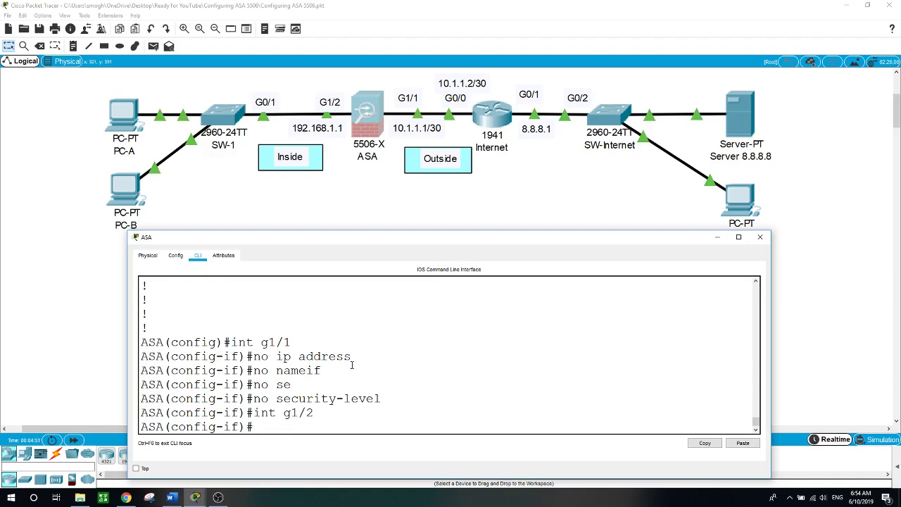
{"action": "type", "text": "no nameif"}
{"action": "key", "text": "Return"}
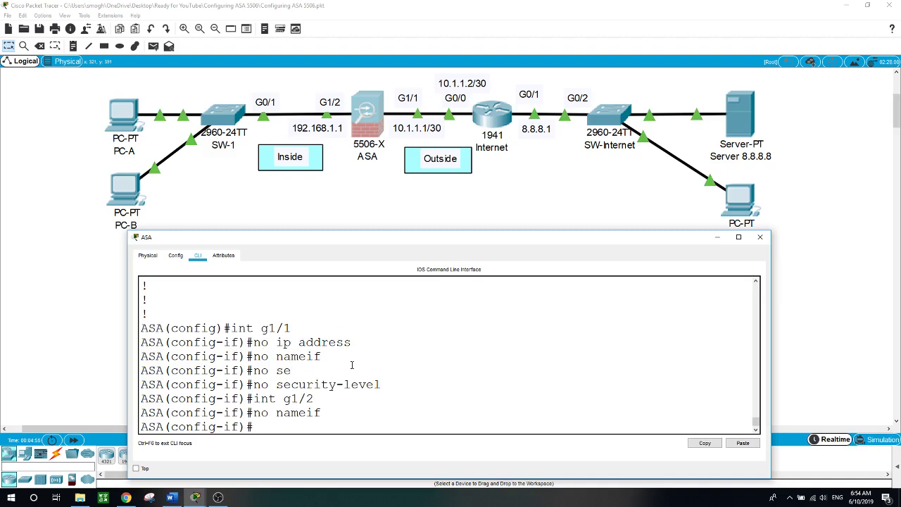
{"action": "type", "text": "no se"}
{"action": "key", "text": "Tab"}
{"action": "key", "text": "Return"}
{"action": "type", "text": "no i"}
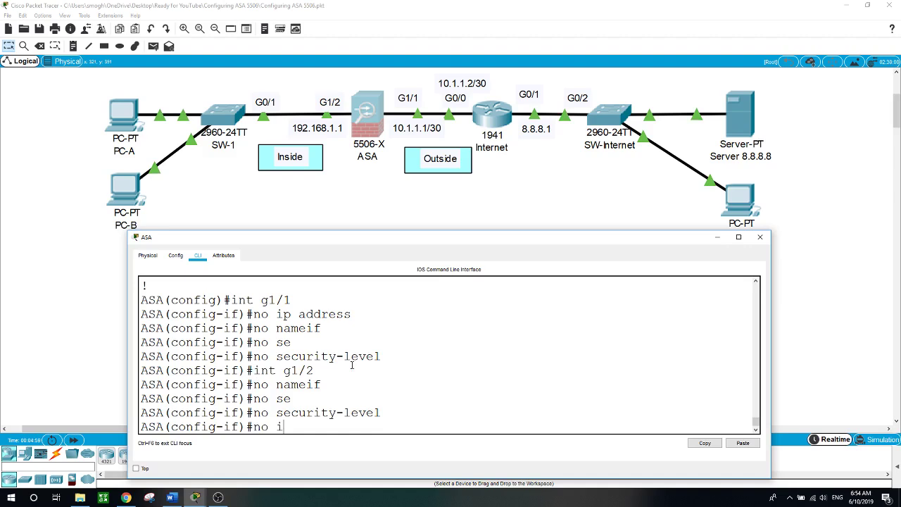
{"action": "type", "text": "p address dhcp"}
{"action": "key", "text": "Return"}
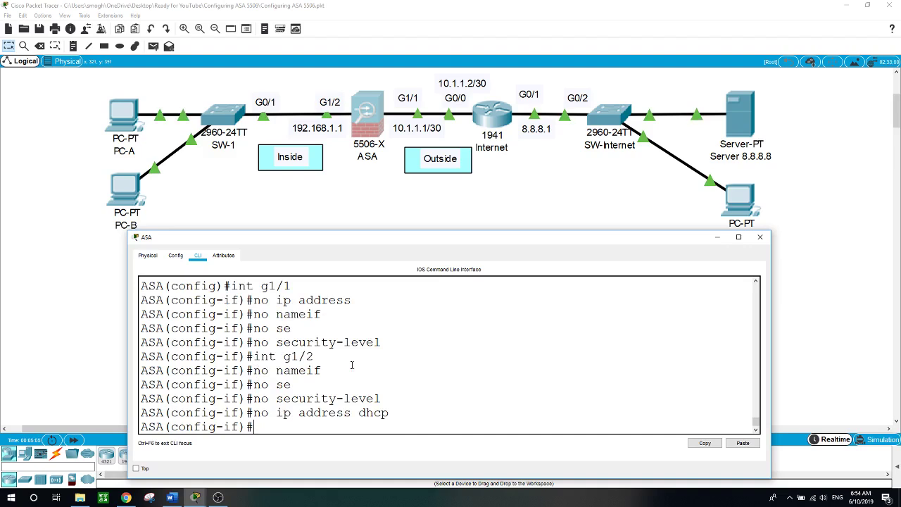
{"action": "type", "text": "exit"}
{"action": "key", "text": "Return"}
Run show run and check that the Gi1/1 and Gi1/2 sections have no nameif, security level or address
{"action": "type", "text": "show run"}
{"action": "key", "text": "Return"}
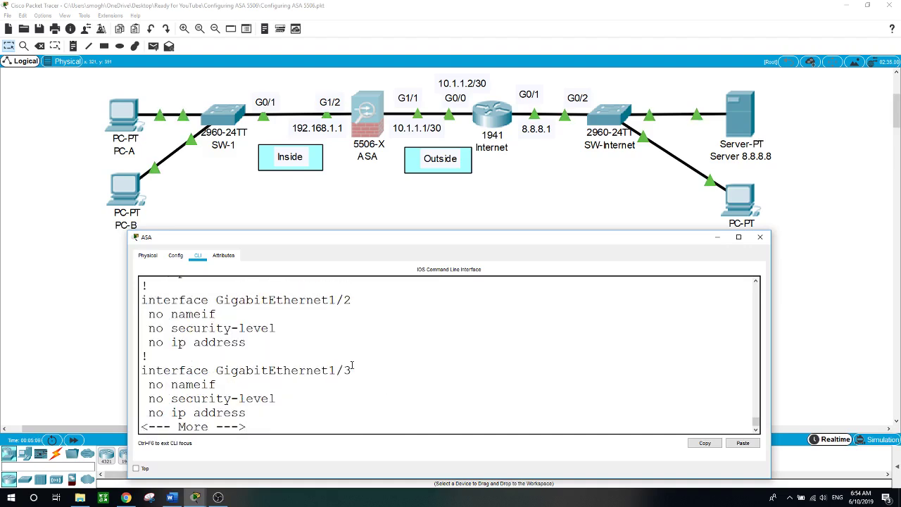
{"action": "key", "text": "space"}
{"action": "scroll", "coordinate": [369, 345], "scroll_direction": "up", "scroll_amount": 10}
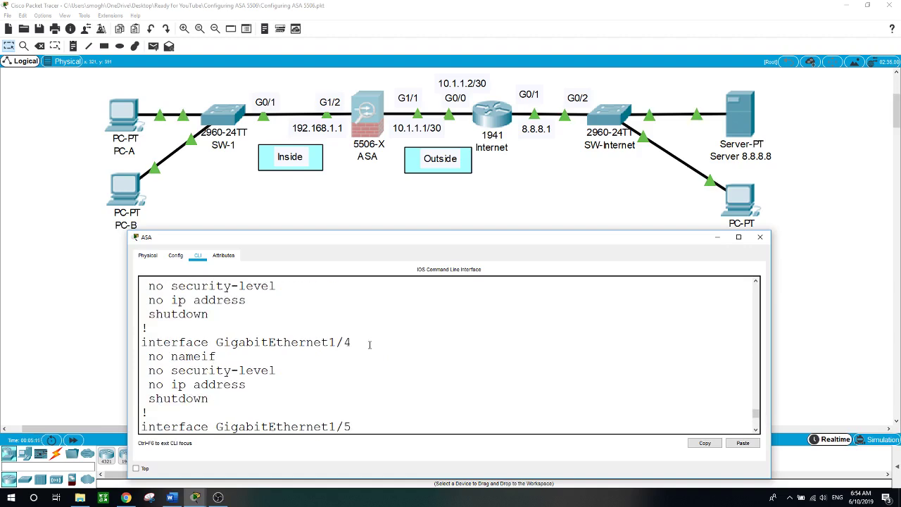
{"action": "scroll", "coordinate": [369, 346], "scroll_direction": "up", "scroll_amount": 1}
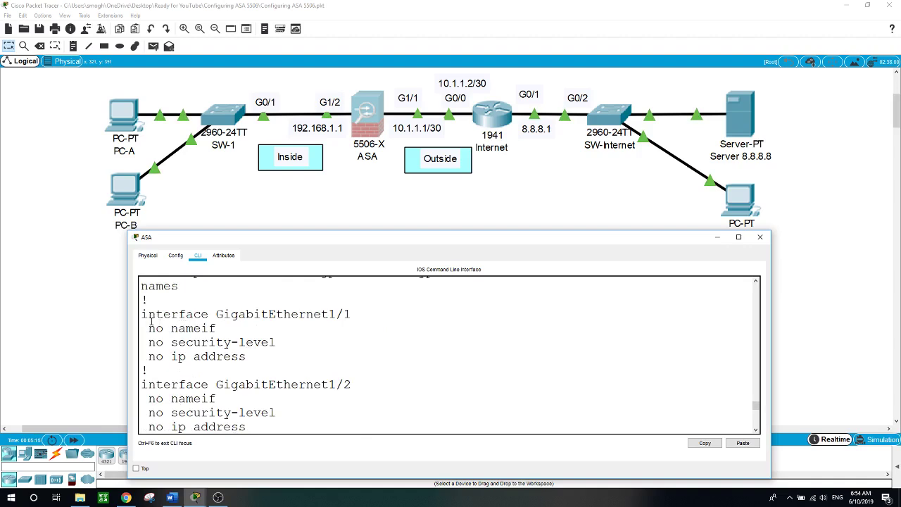
{"action": "left_click_drag", "start_coordinate": [143, 316], "coordinate": [323, 400]}
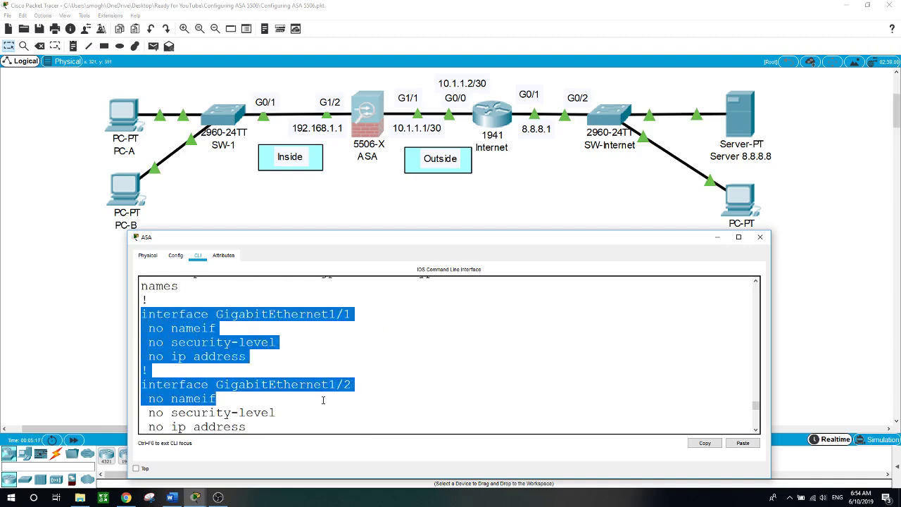
{"action": "left_click", "coordinate": [386, 369]}
{"action": "scroll", "coordinate": [425, 352], "scroll_direction": "down", "scroll_amount": 10}
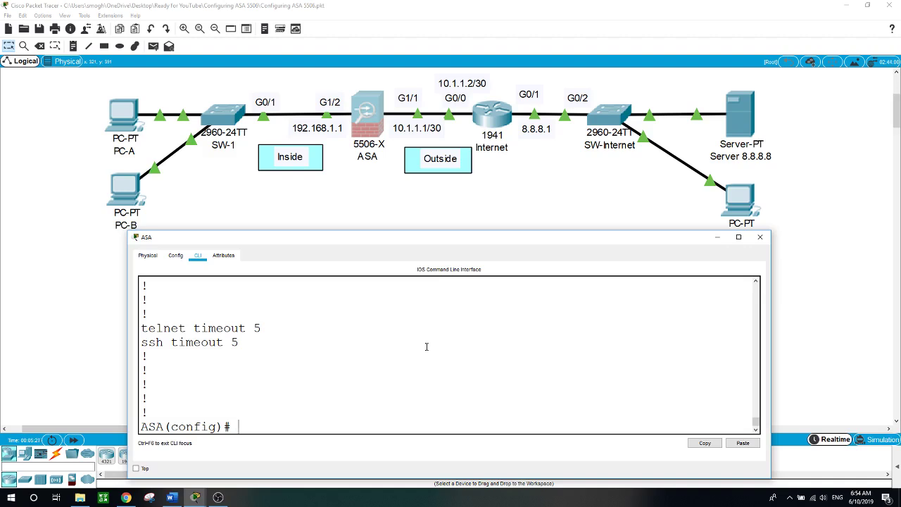
Give G1/1 address 10.1.1.1 255.255.255.252 and name it outside
{"action": "type", "text": "int g1/1"}
{"action": "key", "text": "Return"}
{"action": "type", "text": "ip ad"}
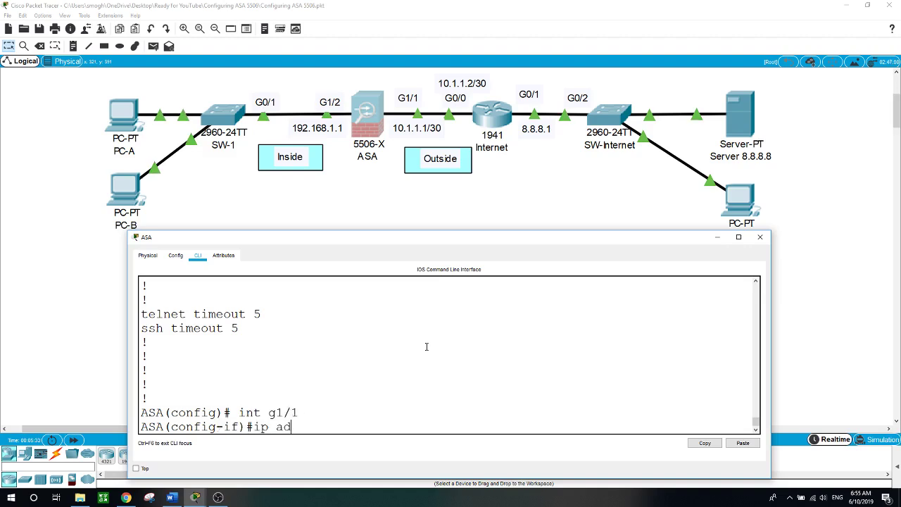
{"action": "type", "text": "dress 10.1.1.1 255.255.255.252"}
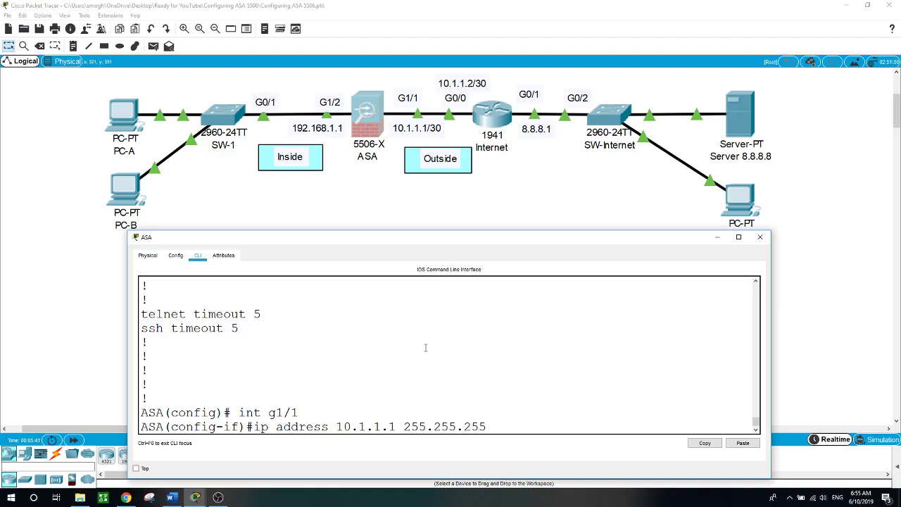
{"action": "key", "text": "Return"}
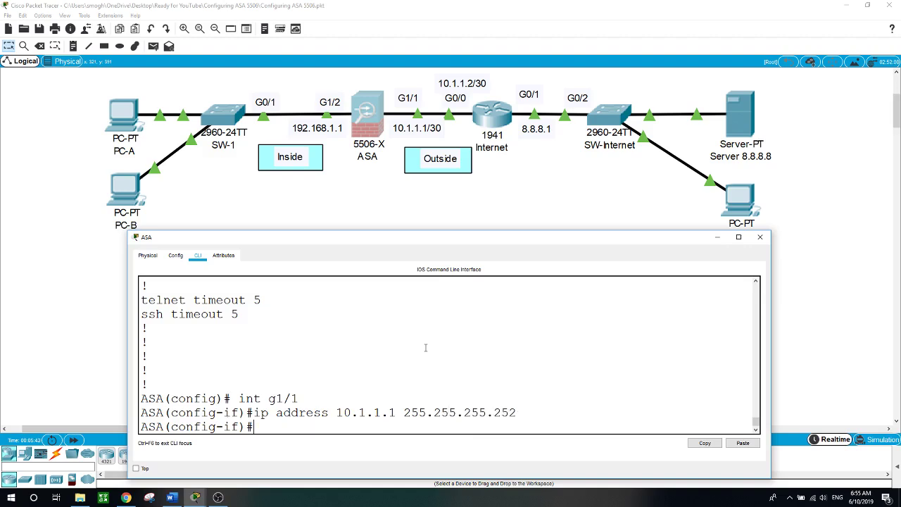
{"action": "type", "text": "nameif outside"}
{"action": "key", "text": "Return"}
Set G1/1's security level to 0, enable it, and enter interface G1/2
{"action": "type", "text": "se"}
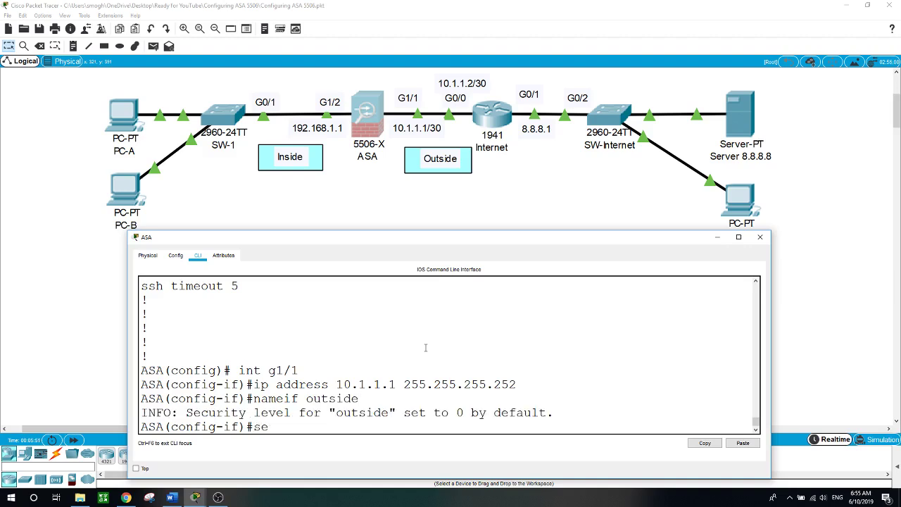
{"action": "key", "text": "Tab"}
{"action": "type", "text": "0"}
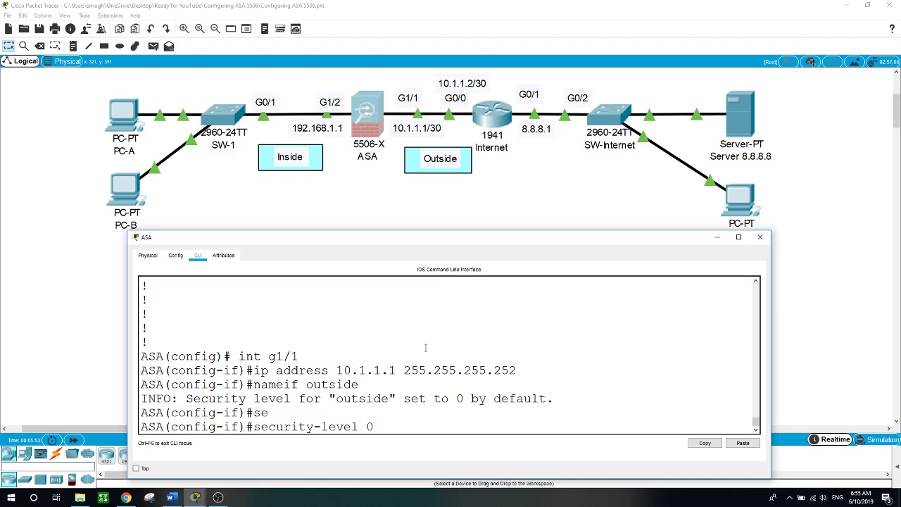
{"action": "key", "text": "Return"}
{"action": "type", "text": "no shut"}
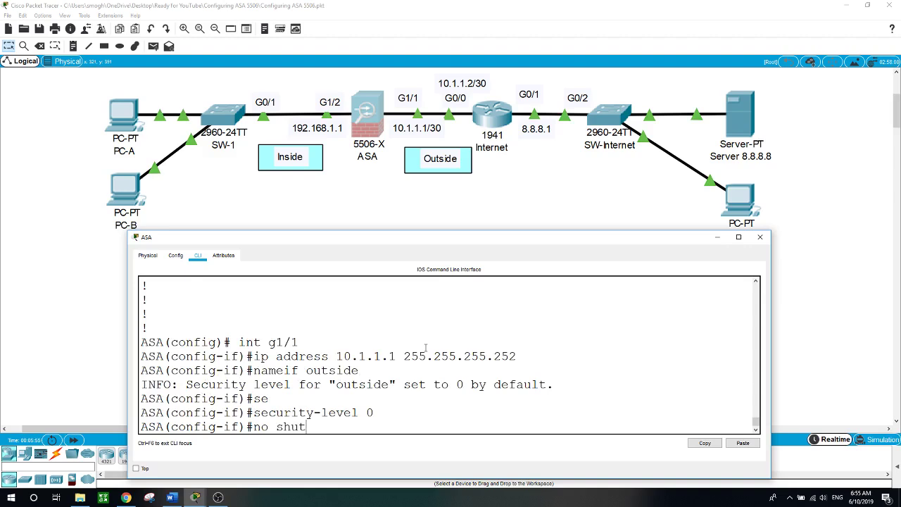
{"action": "key", "text": "Return"}
{"action": "type", "text": "int "}
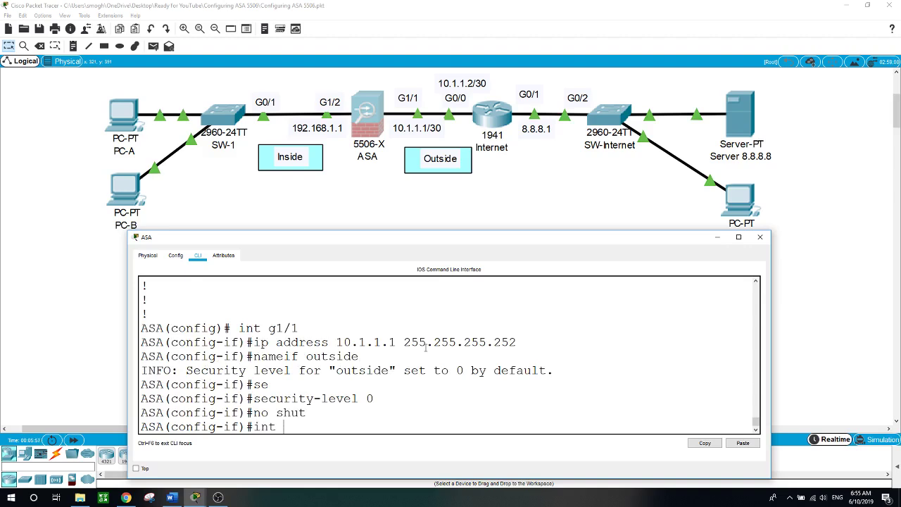
{"action": "type", "text": "g1/2"}
{"action": "key", "text": "Return"}
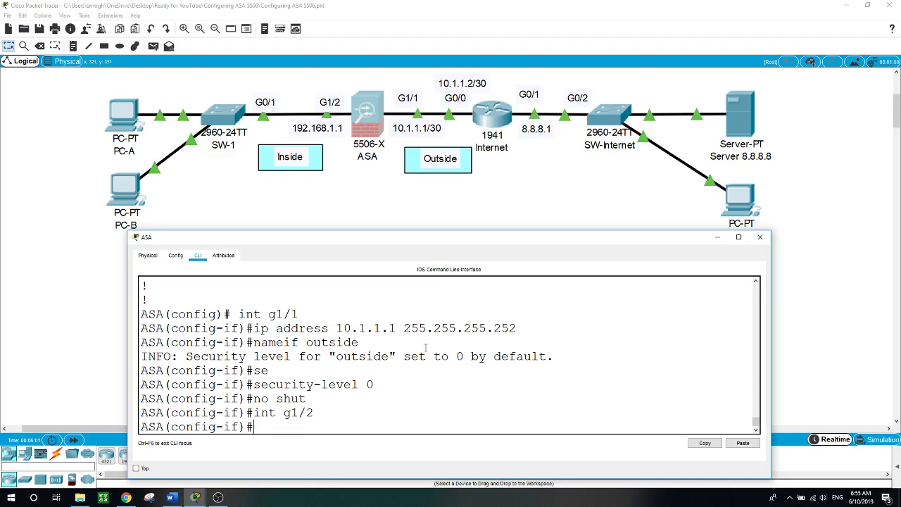
Configure G1/2 with 192.168.1.1 255.255.255.0, nameif inside, security level 100, and enable it
{"action": "type", "text": "ip address 192.168.1.1"}
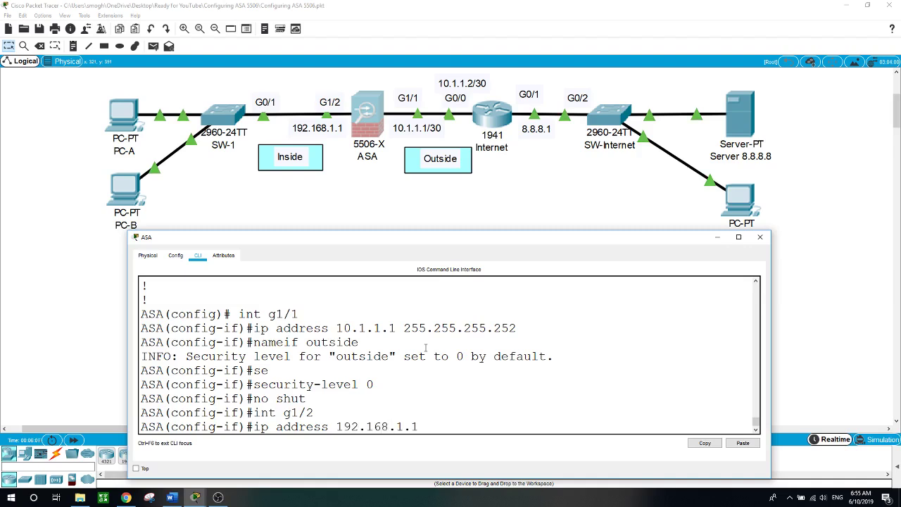
{"action": "type", "text": " 255.255.255.0"}
{"action": "key", "text": "Return"}
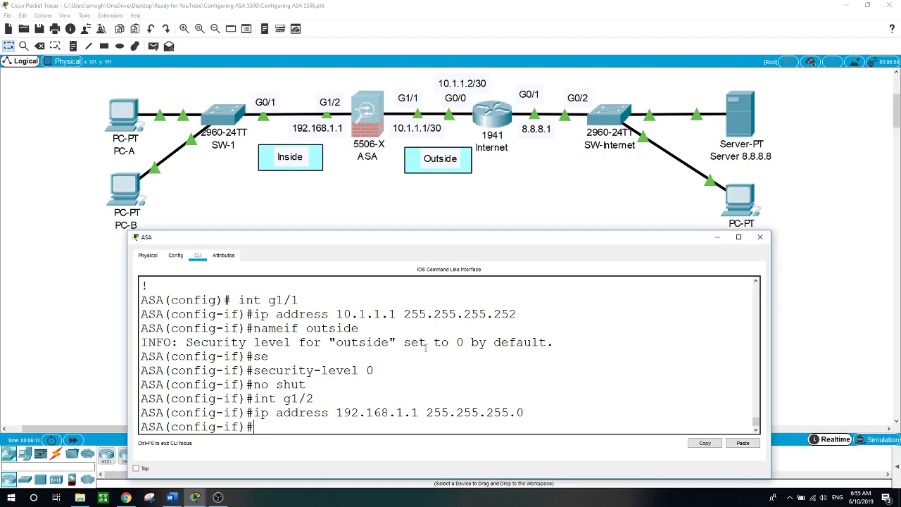
{"action": "type", "text": "nameif inside"}
{"action": "key", "text": "Return"}
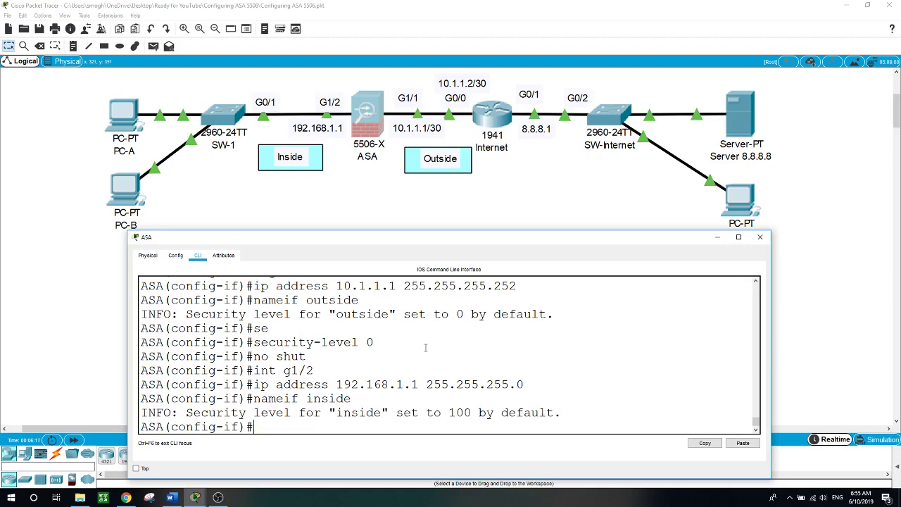
{"action": "type", "text": "se"}
{"action": "key", "text": "Tab"}
{"action": "type", "text": "100"}
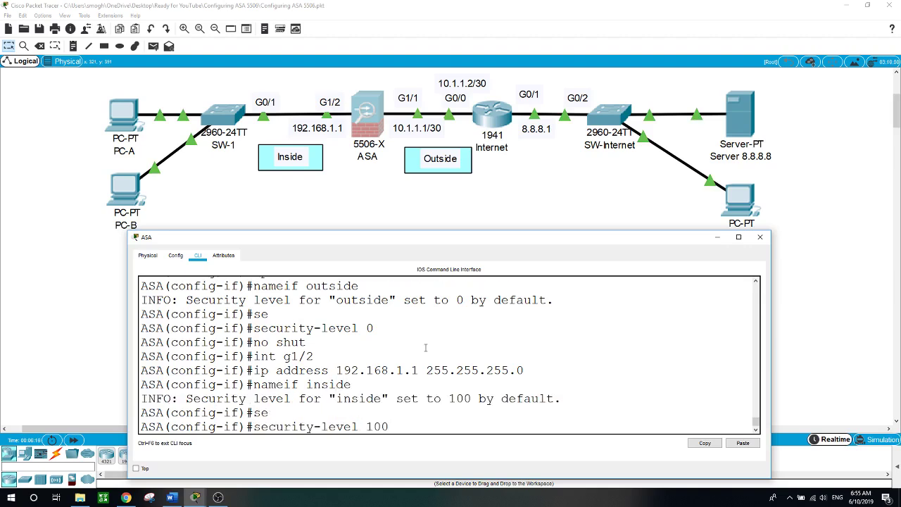
{"action": "key", "text": "Return"}
{"action": "type", "text": "no shut"}
{"action": "key", "text": "Return"}
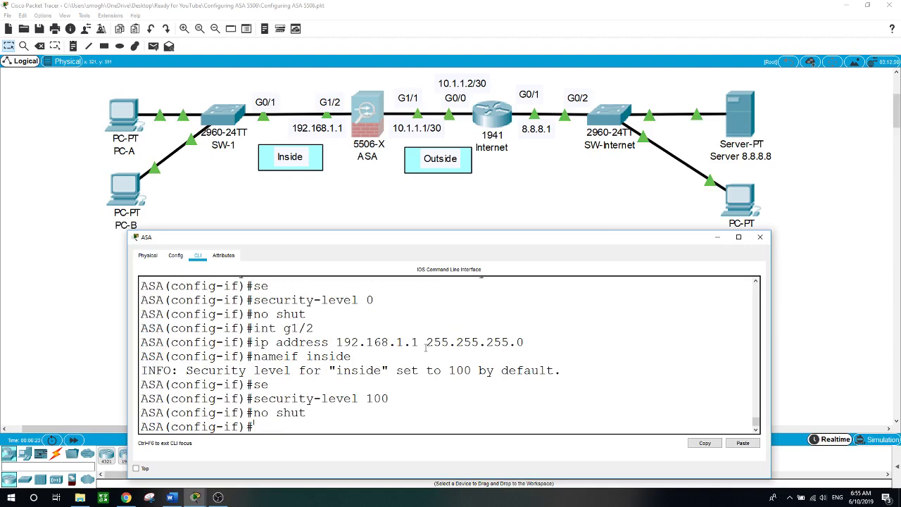
{"action": "type", "text": "exit"}
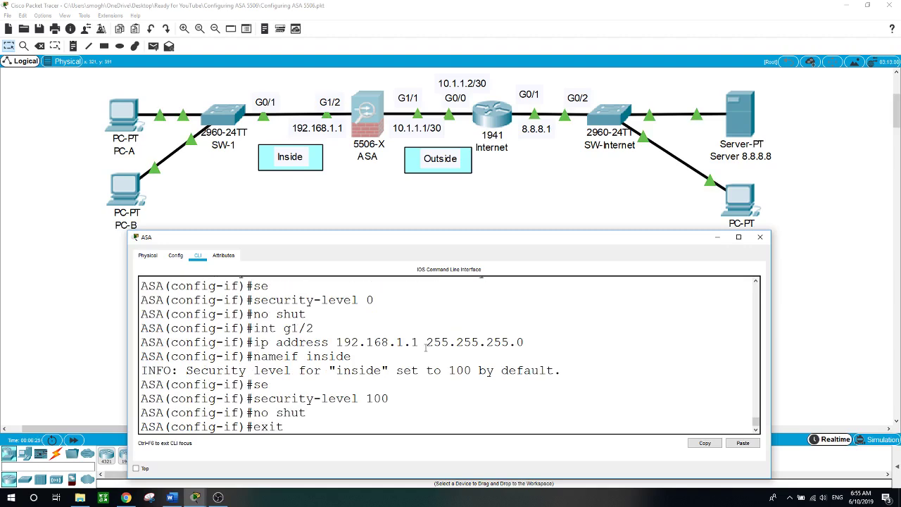
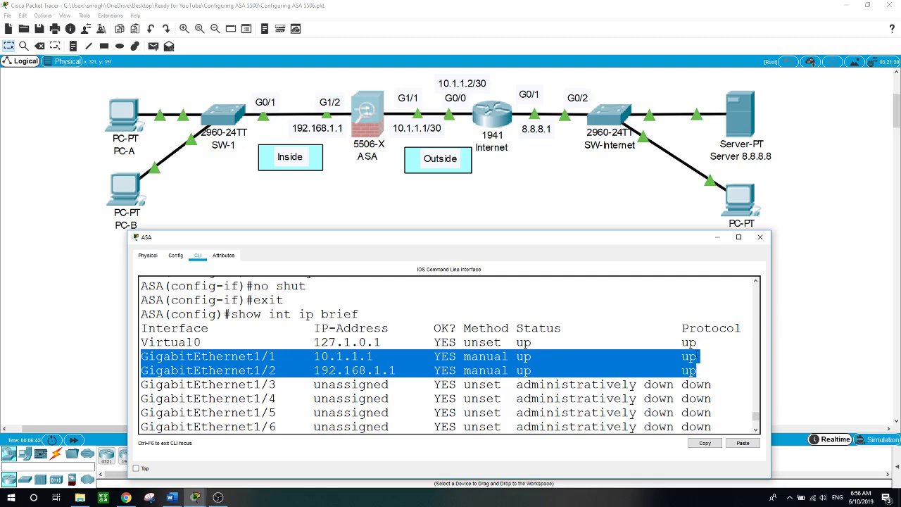
Start the DHCP pool command 'dhcpd address 192.168.1.10-192.168.1.20 inside' on the ASA
{"action": "scroll", "coordinate": [438, 396], "scroll_direction": "down", "scroll_amount": 3}
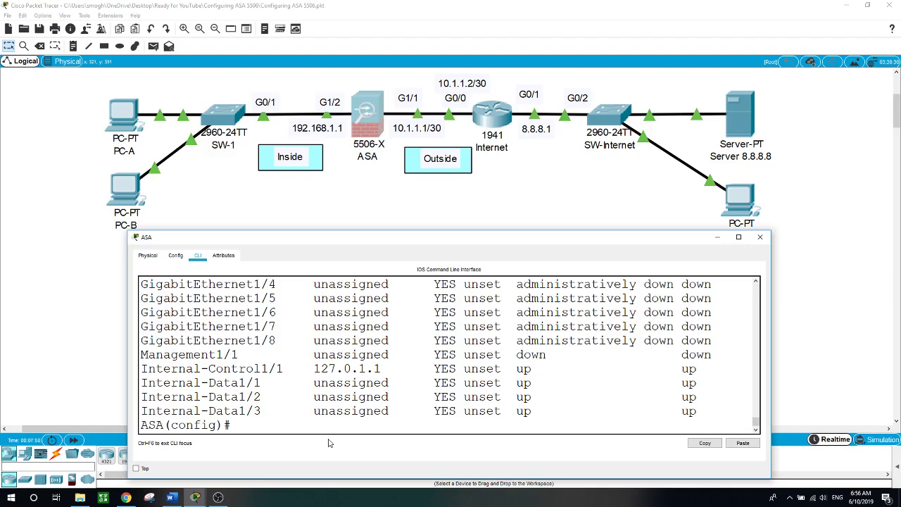
{"action": "type", "text": "dhcp add"}
{"action": "key", "text": "Tab"}
{"action": "type", "text": "192.168.1.10"}
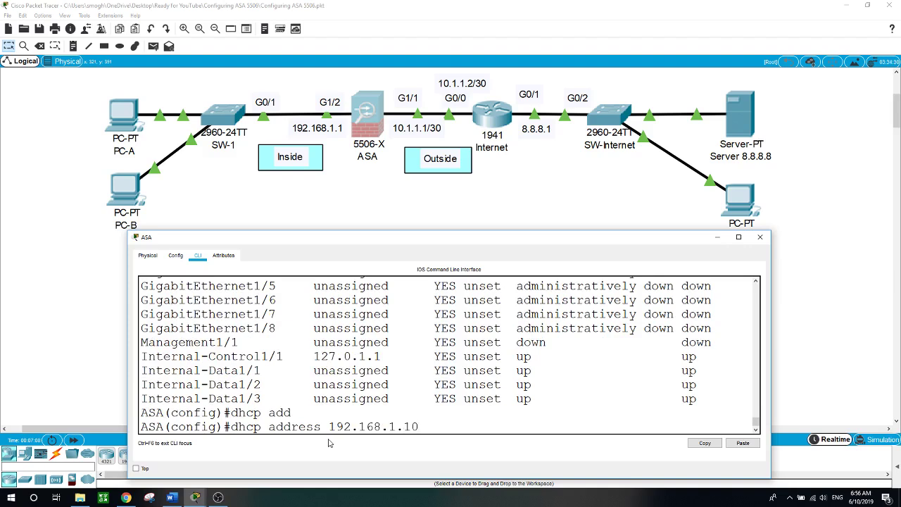
{"action": "type", "text": "-192.168.1.20 inside"}
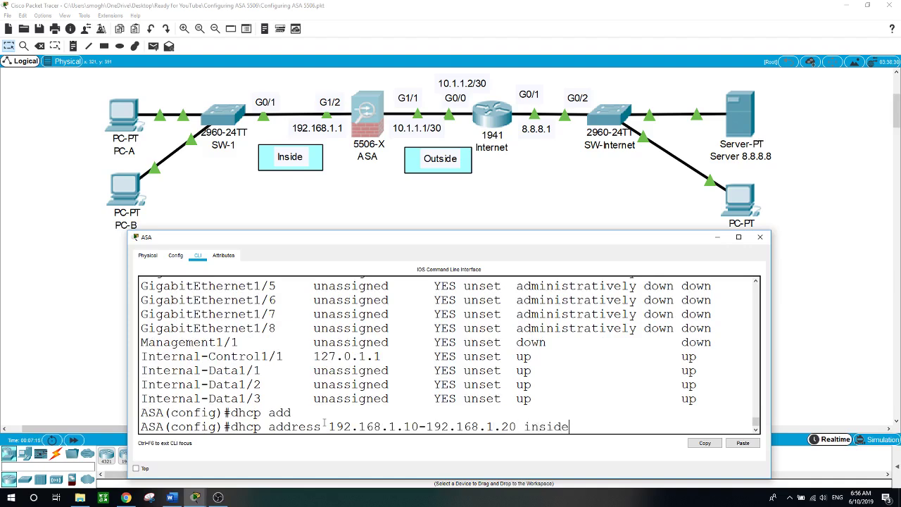
Submit the inside DHCP pool and set the DHCP DNS server to 8.8.8.8
{"action": "key", "text": "Return"}
{"action": "type", "text": "dhcp "}
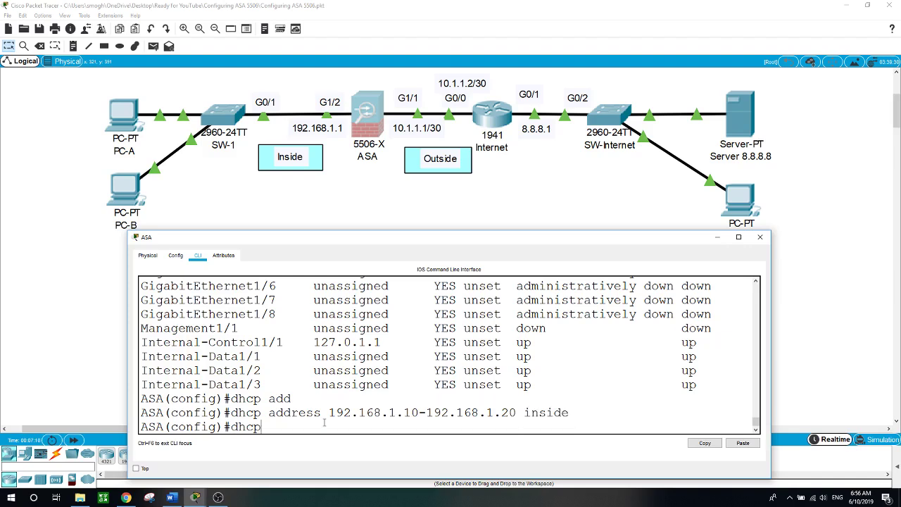
{"action": "type", "text": "dns 8.8.8.8"}
{"action": "key", "text": "Return"}
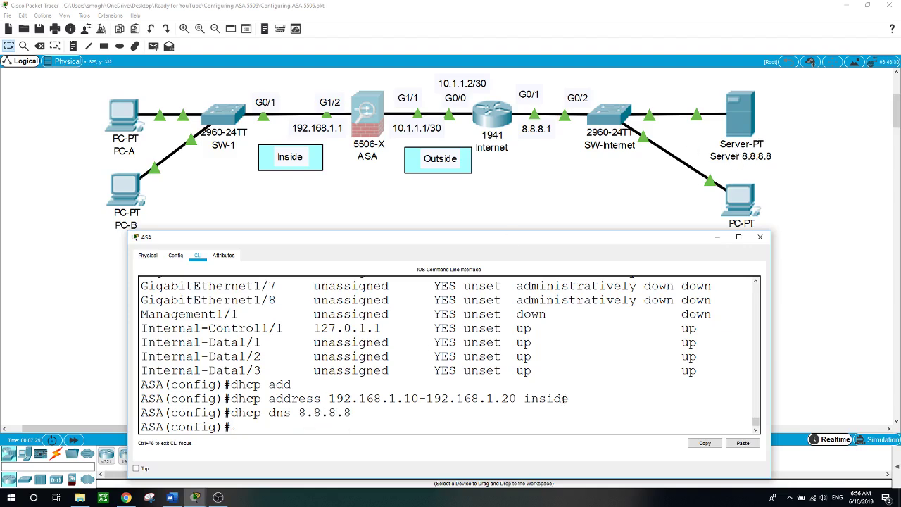
Set DHCP option 3 so clients get default gateway 192.168.1.1
{"action": "type", "text": "dhcp op"}
{"action": "key", "text": "Tab"}
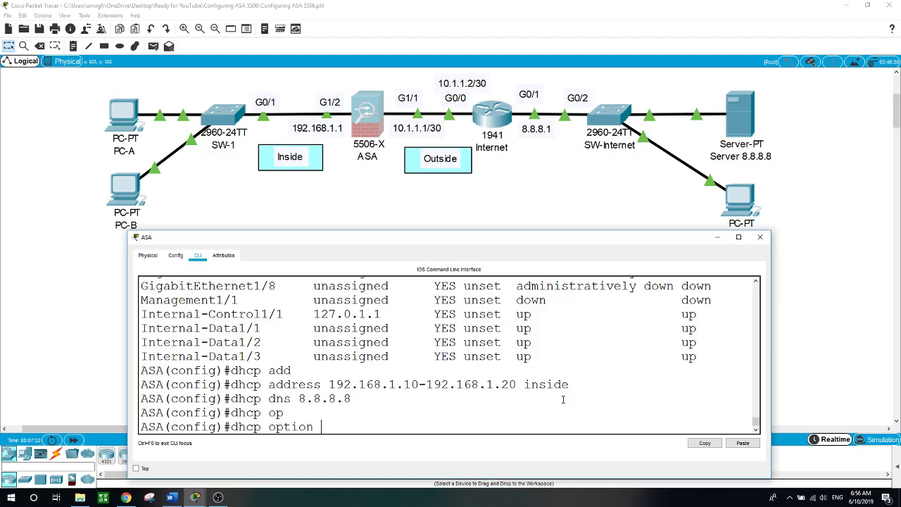
{"action": "type", "text": "3 ip 192.168.1.1"}
{"action": "key", "text": "Return"}
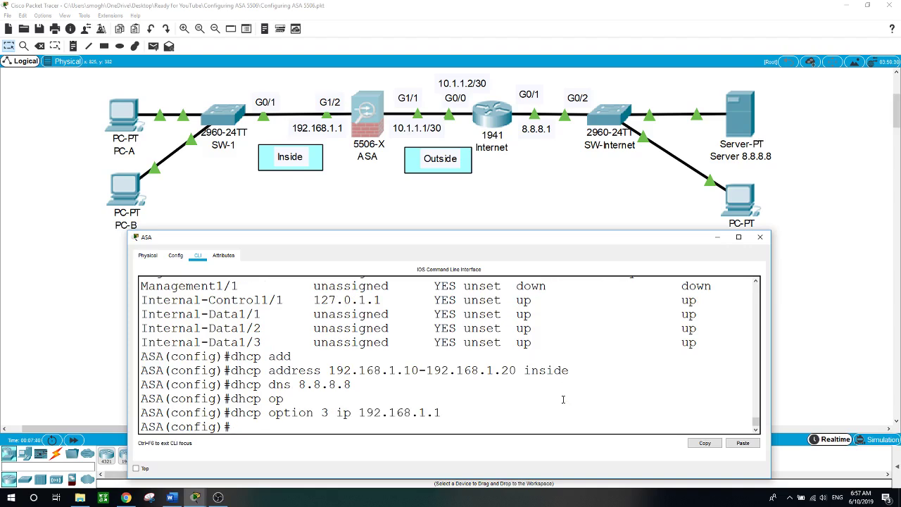
Enable the DHCP server on the inside interface and begin a 'route outside' command
{"action": "type", "text": "dhcp en"}
{"action": "key", "text": "Tab"}
{"action": "type", "text": "in"}
{"action": "key", "text": "Tab"}
{"action": "key", "text": "Return"}
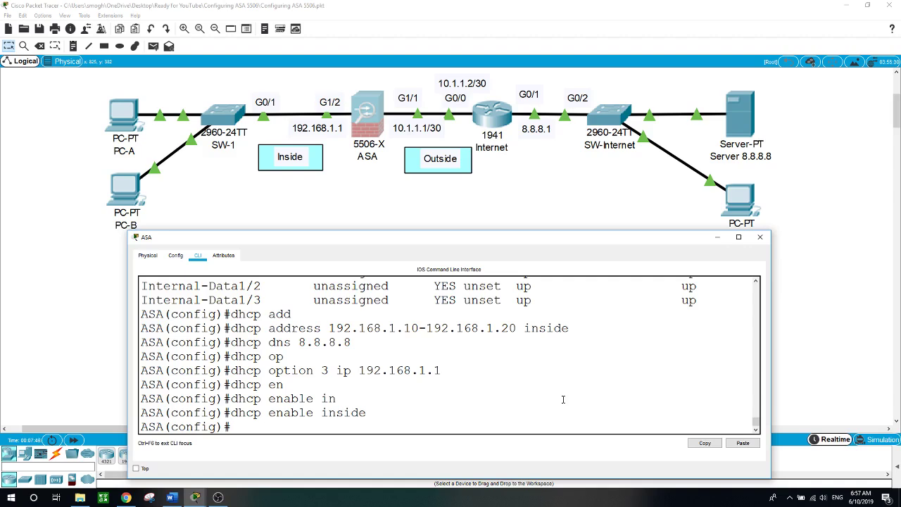
{"action": "type", "text": "route outside 0.0.0.00"}
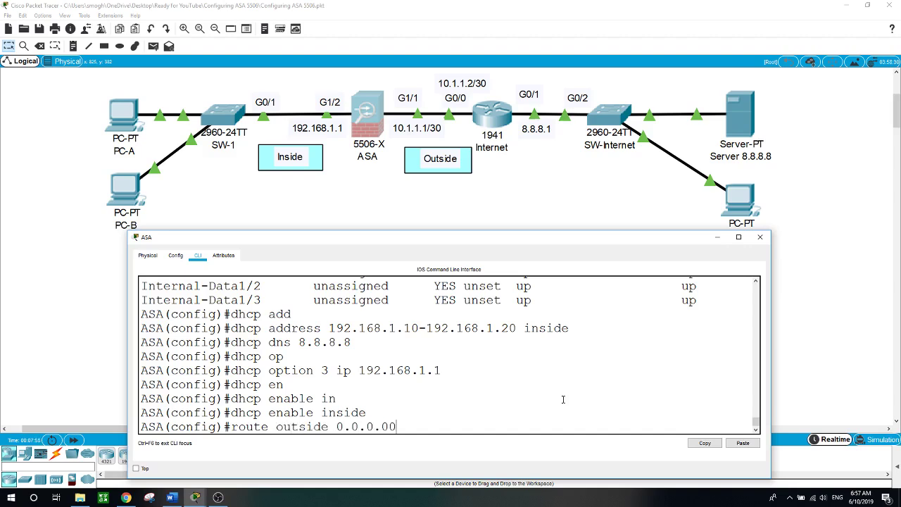
Add default route 0.0.0.0 0.0.0.0 out the outside interface via next hop 10.1.1.2
{"action": "key", "text": "BackSpace"}
{"action": "type", "text": "0.0.0.0"}
{"action": "left_click", "coordinate": [378, 155]}
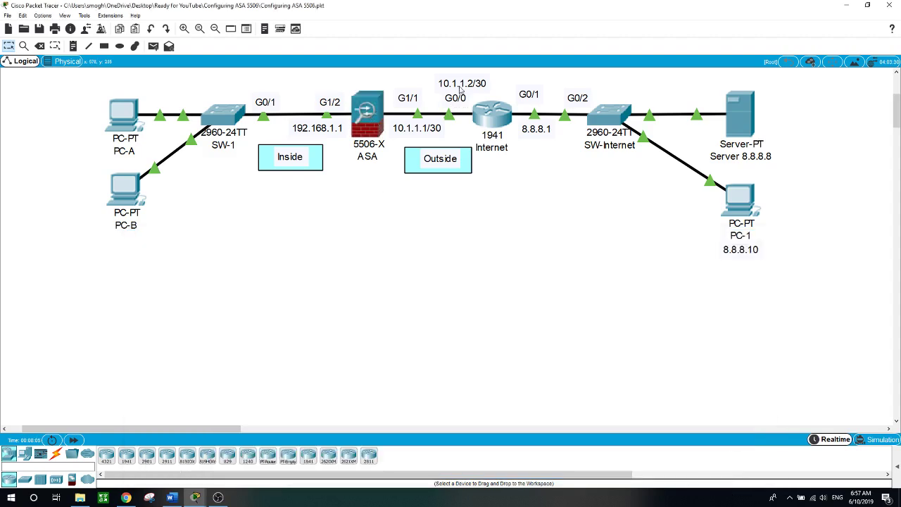
{"action": "left_click", "coordinate": [367, 120]}
{"action": "type", "text": "10.1.1.2"}
{"action": "key", "text": "Return"}
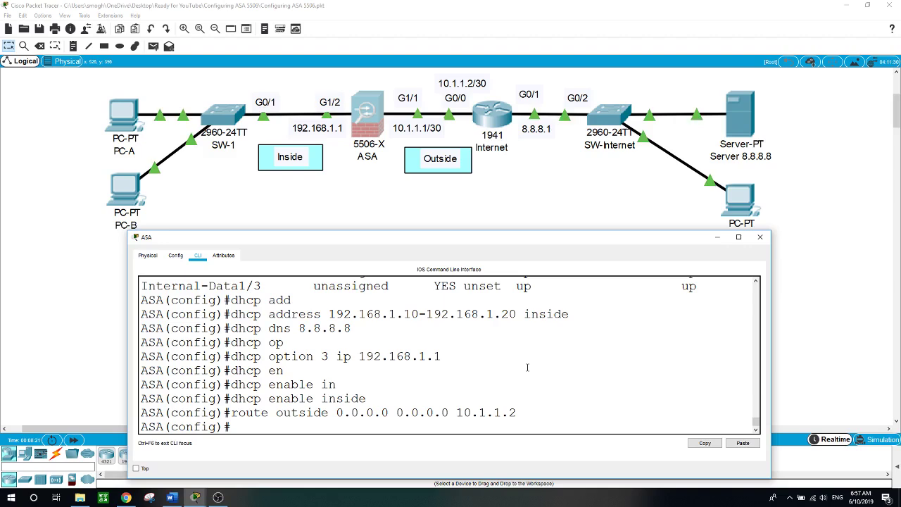
{"action": "type", "text": "object network "}
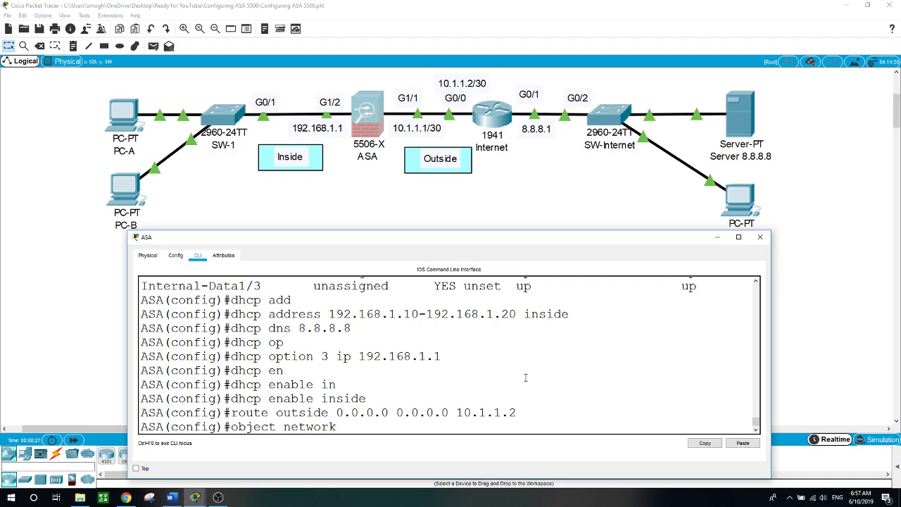
{"action": "type", "text": "INSIDE-NET"}
Create network object INSIDE-NET covering subnet 192.168.1.0 255.255.255.0
{"action": "key", "text": "Return"}
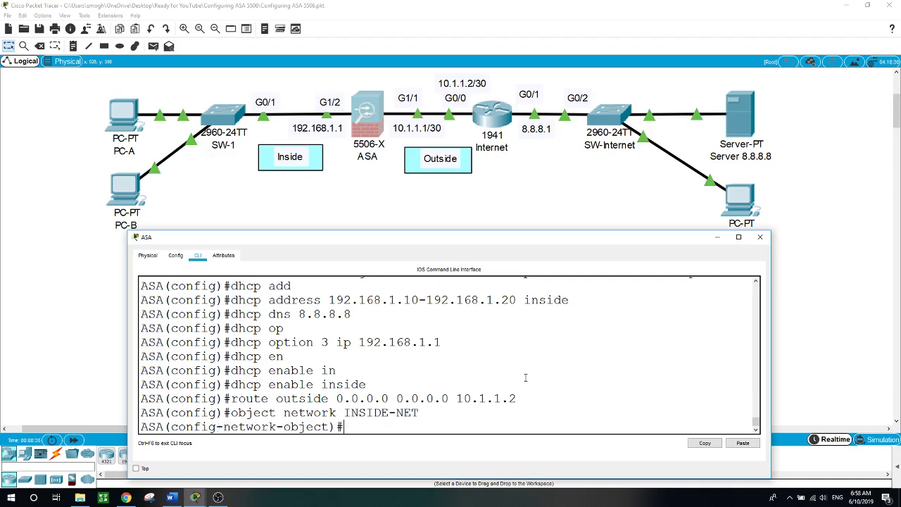
{"action": "type", "text": "sub"}
{"action": "key", "text": "Tab"}
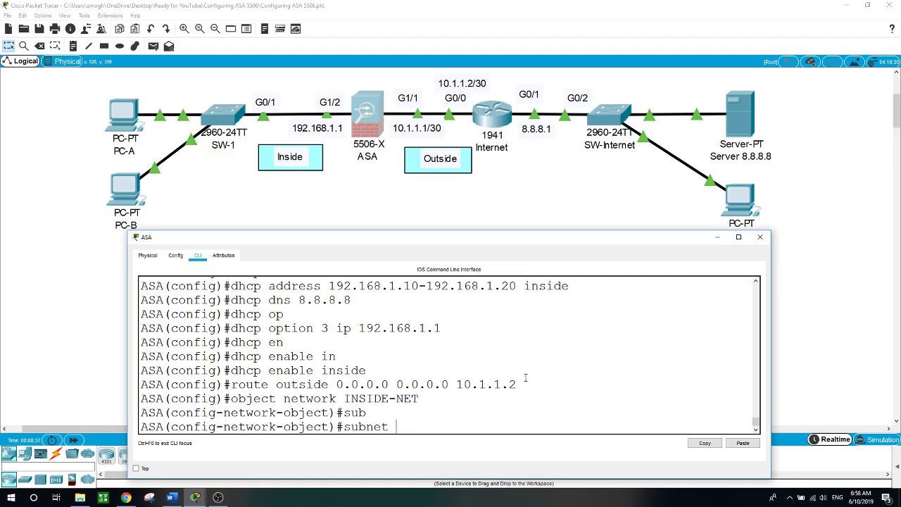
{"action": "type", "text": "192.168.1.0 255.255.255.0"}
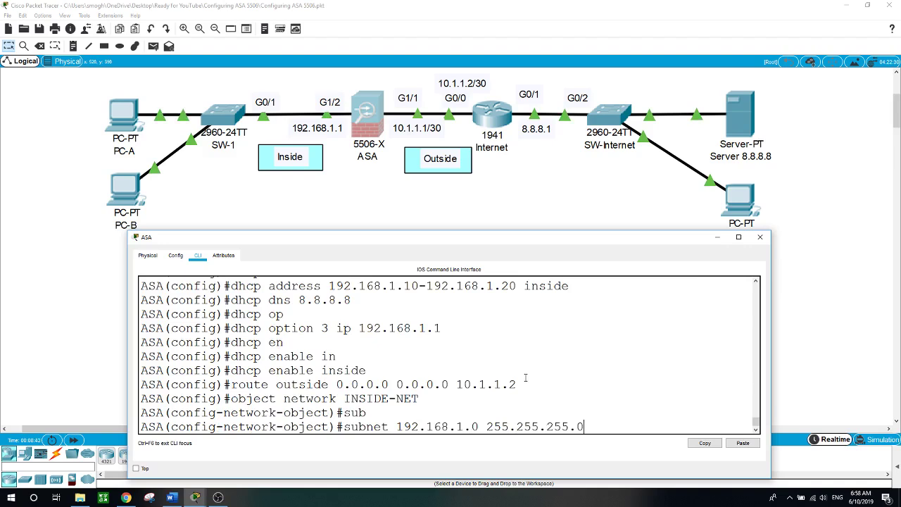
{"action": "key", "text": "Return"}
Give INSIDE-NET dynamic interface NAT from inside to outside and exit the object
{"action": "type", "text": "n"}
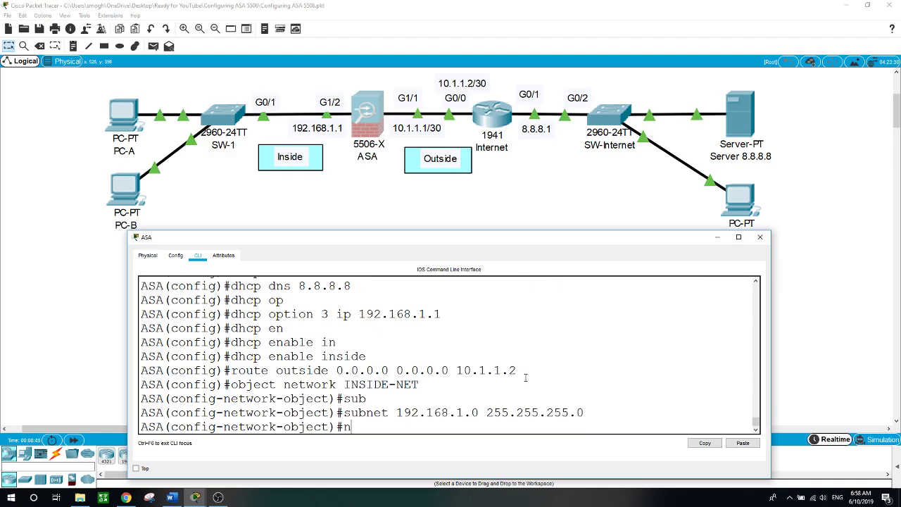
{"action": "type", "text": "at (inside,outsid"}
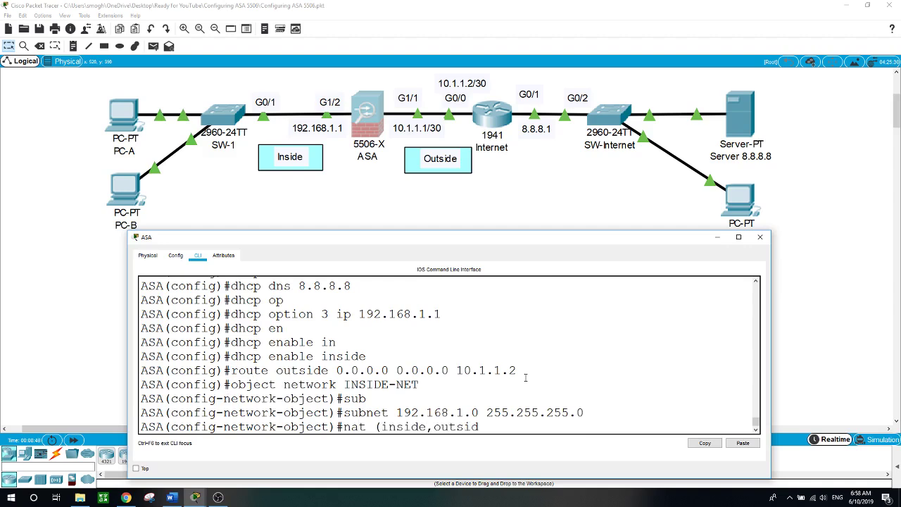
{"action": "type", "text": "e) dy"}
{"action": "key", "text": "Tab"}
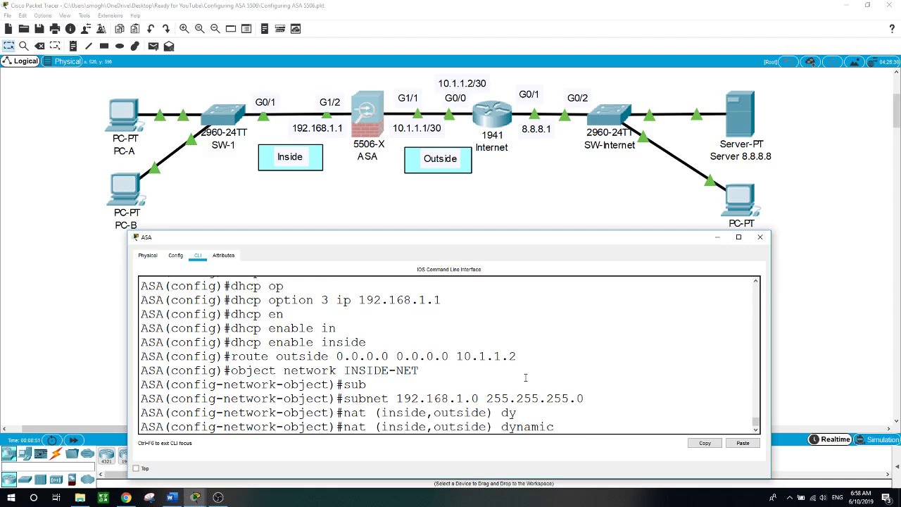
{"action": "type", "text": "int"}
{"action": "key", "text": "Tab"}
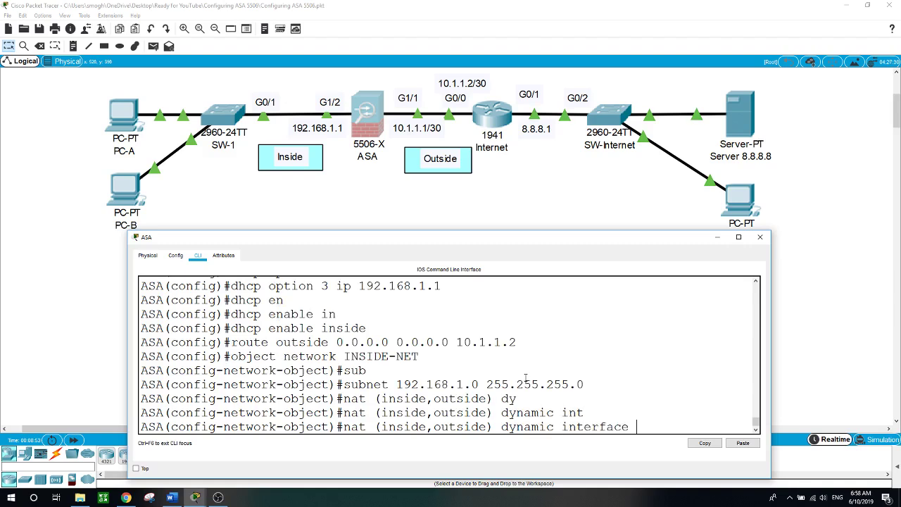
{"action": "key", "text": "Return"}
{"action": "type", "text": "exit"}
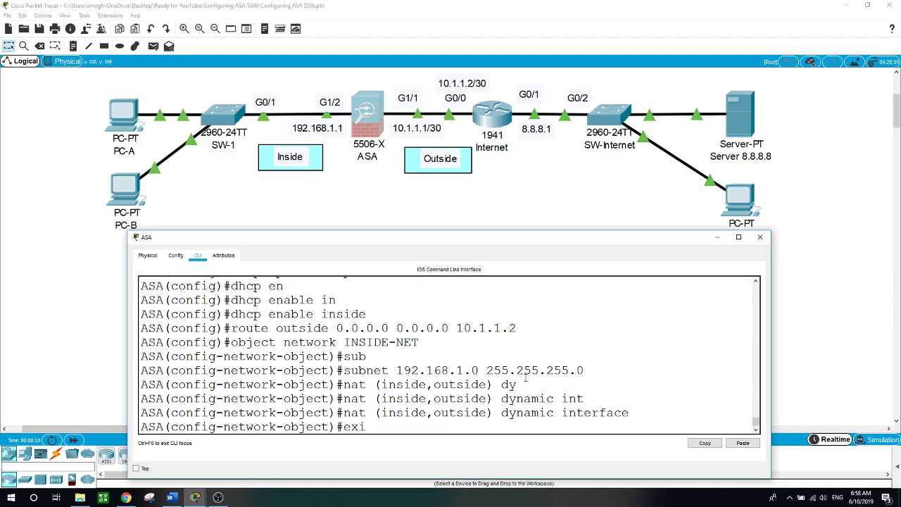
{"action": "key", "text": "Return"}
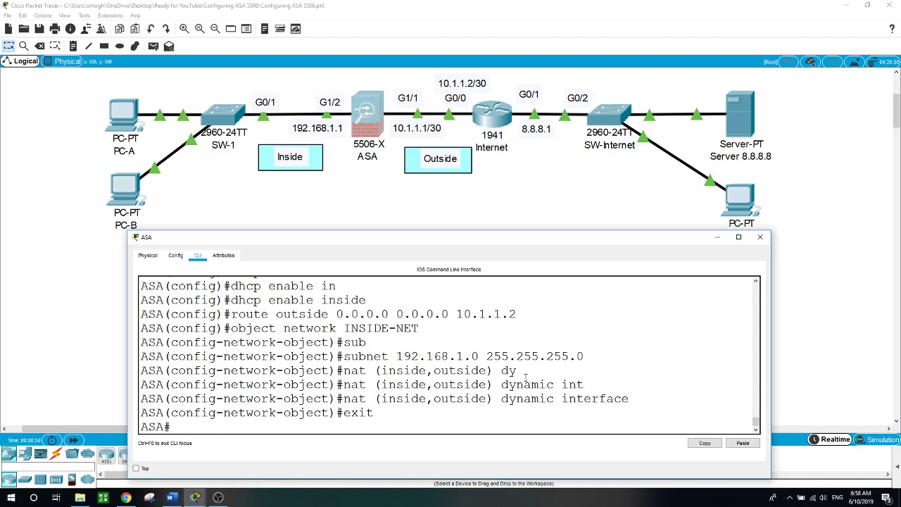
Switch PC-A's IP configuration to obtain its address by DHCP
{"action": "left_click", "coordinate": [95, 169]}
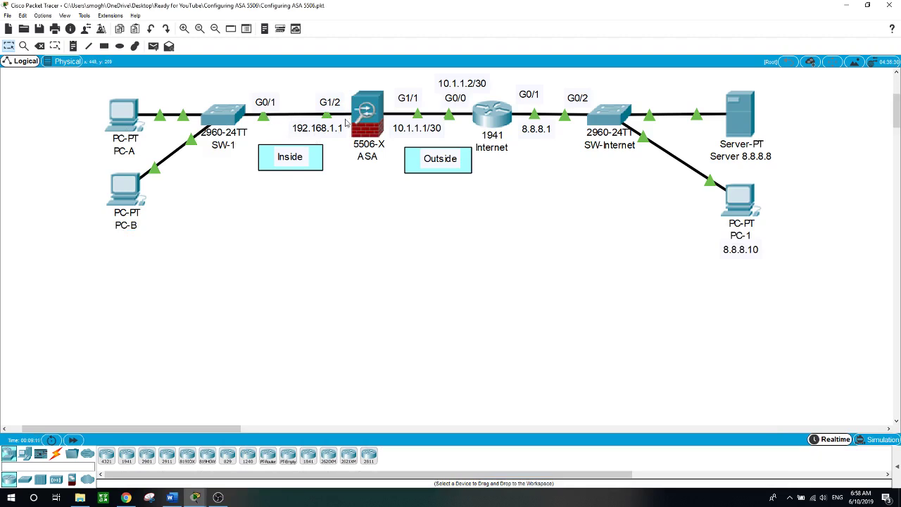
{"action": "left_click", "coordinate": [125, 118]}
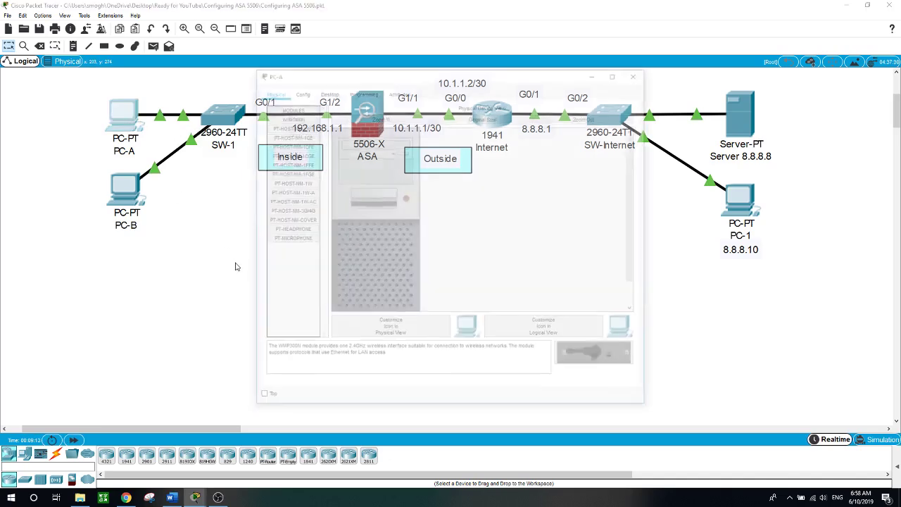
{"action": "left_click_drag", "start_coordinate": [472, 76], "coordinate": [487, 99]}
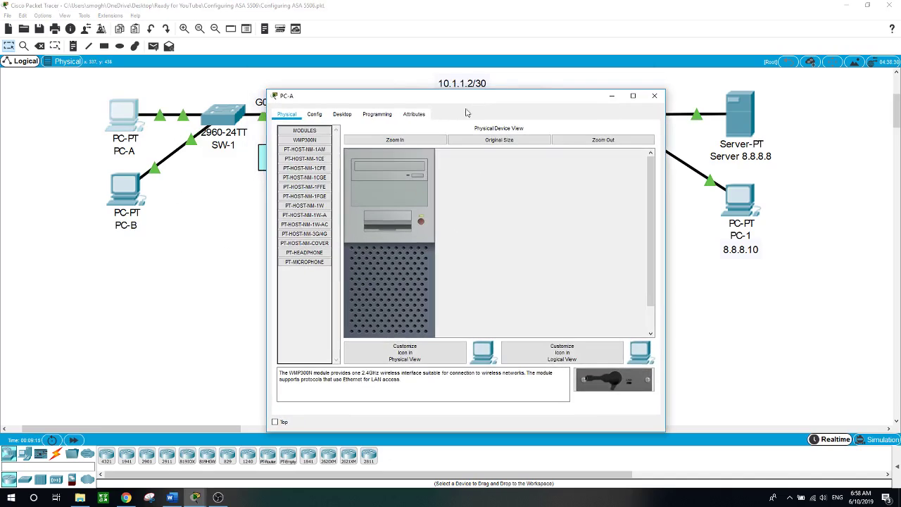
{"action": "left_click", "coordinate": [343, 115]}
{"action": "left_click", "coordinate": [311, 144]}
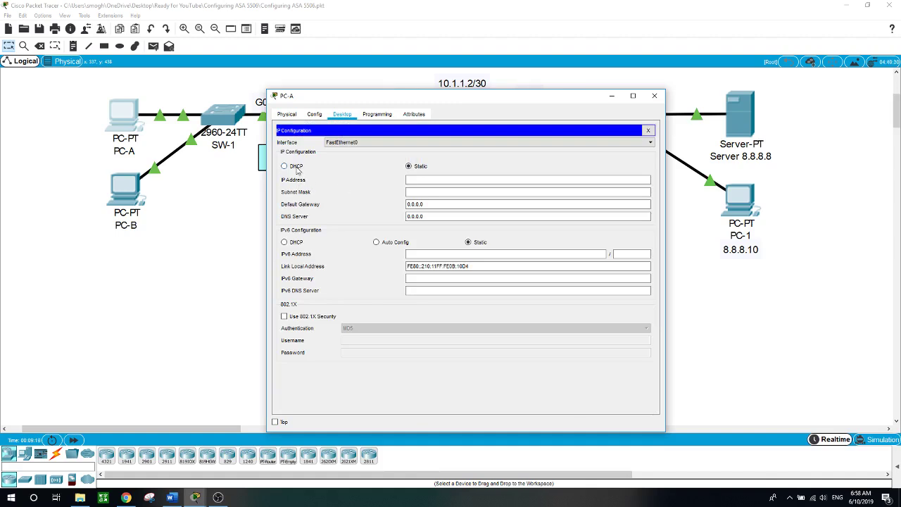
{"action": "left_click", "coordinate": [654, 96]}
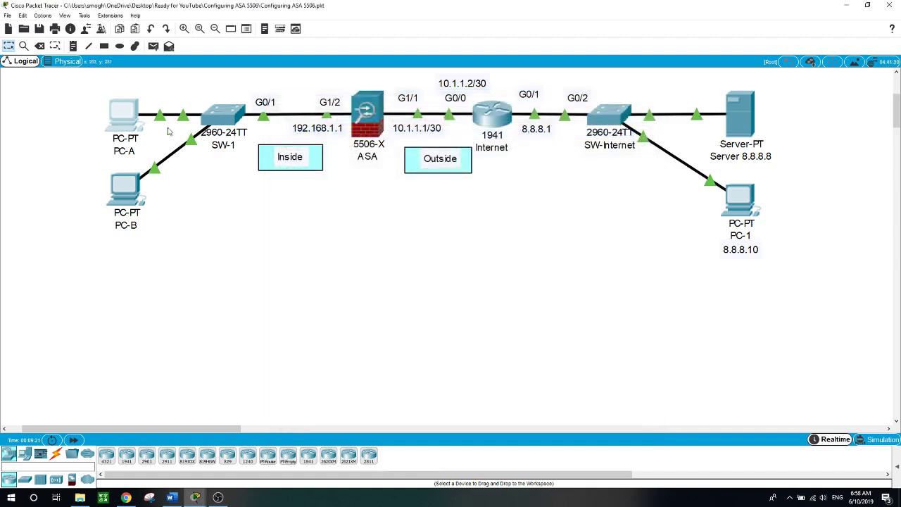
{"action": "left_click", "coordinate": [120, 114]}
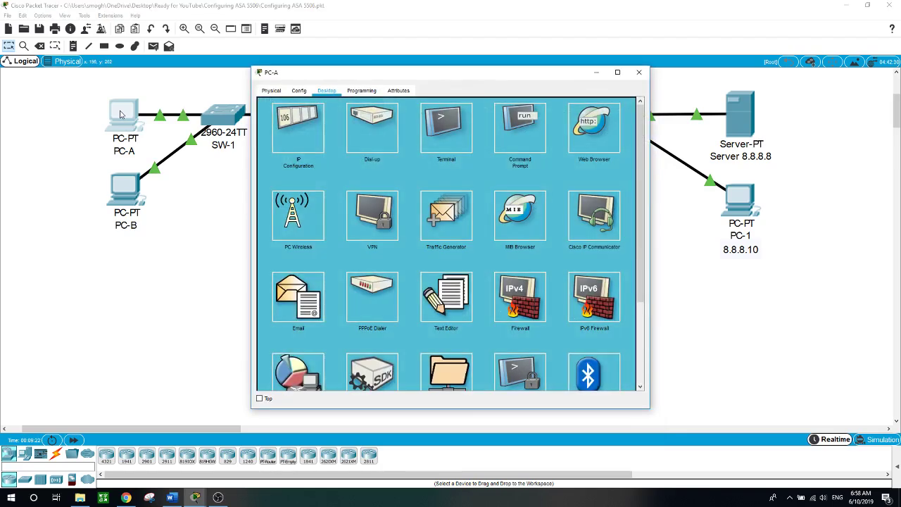
{"action": "left_click", "coordinate": [303, 145]}
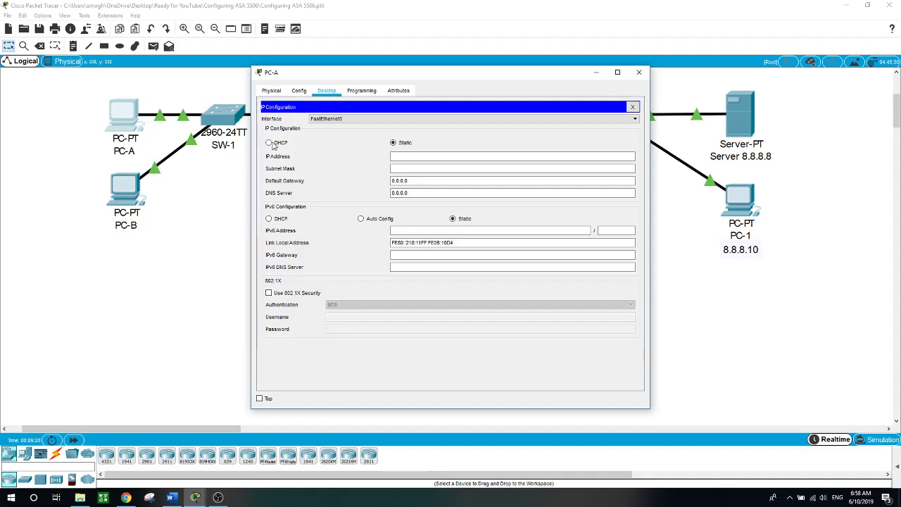
{"action": "left_click", "coordinate": [269, 143]}
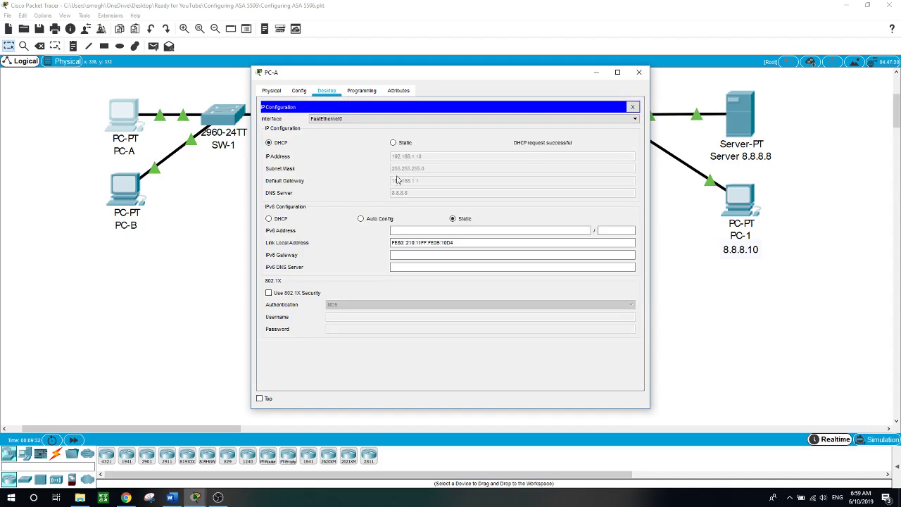
{"action": "key", "text": "alt+F4"}
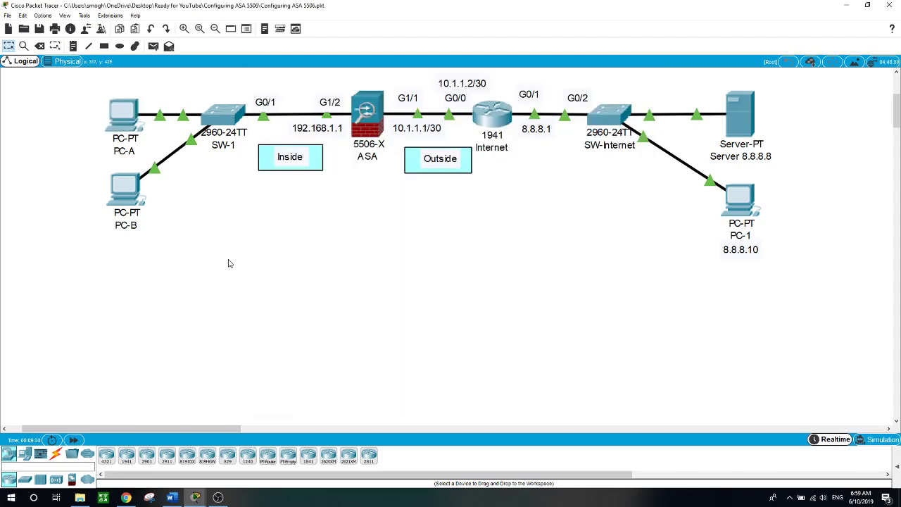
Set PC-B to DHCP (192.168.1.11) and confirm PC-A received 192.168.1.10
{"action": "left_click", "coordinate": [130, 199]}
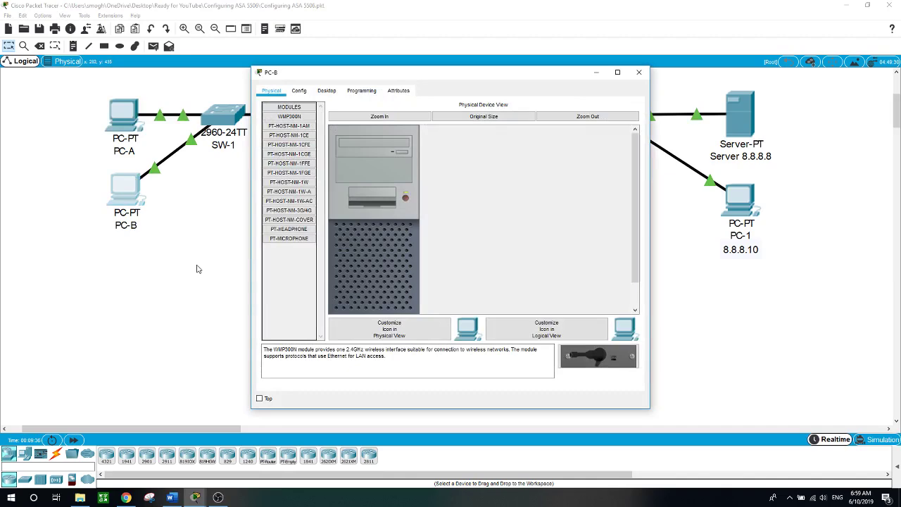
{"action": "left_click", "coordinate": [327, 91]}
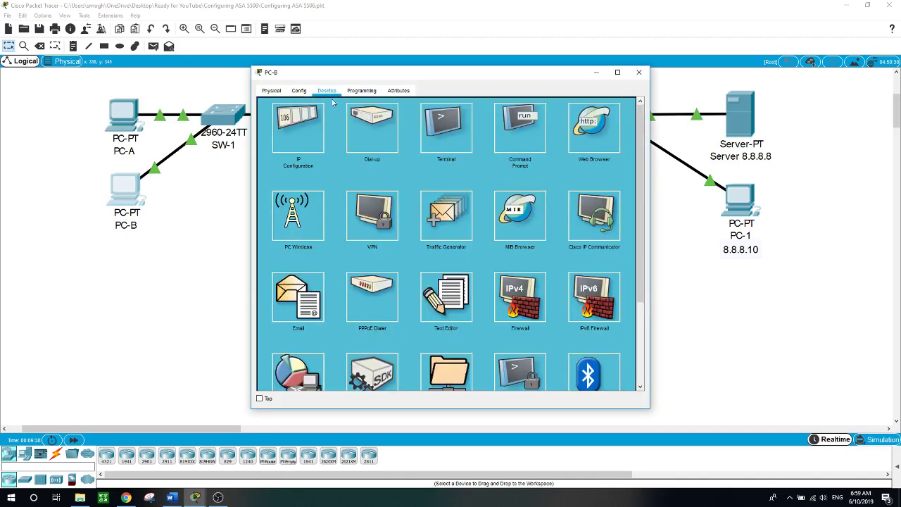
{"action": "left_click", "coordinate": [299, 130]}
{"action": "left_click", "coordinate": [271, 144]}
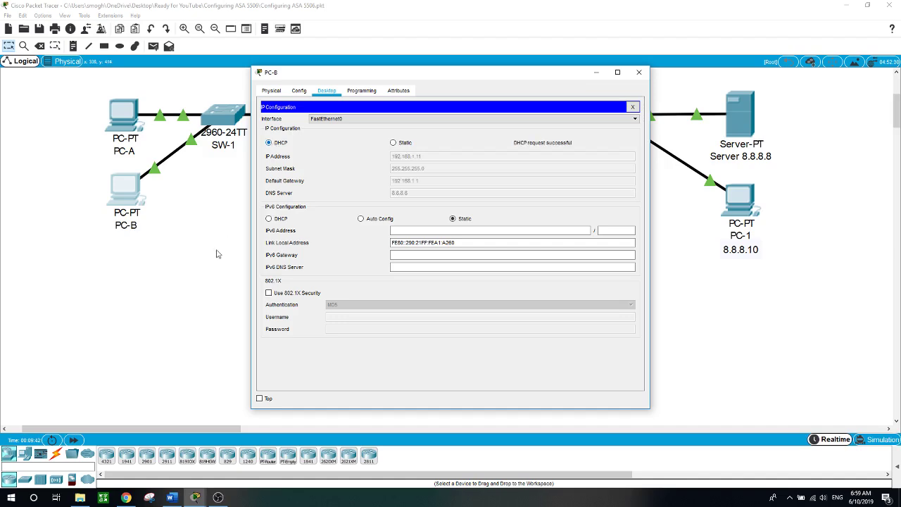
{"action": "left_click", "coordinate": [124, 125]}
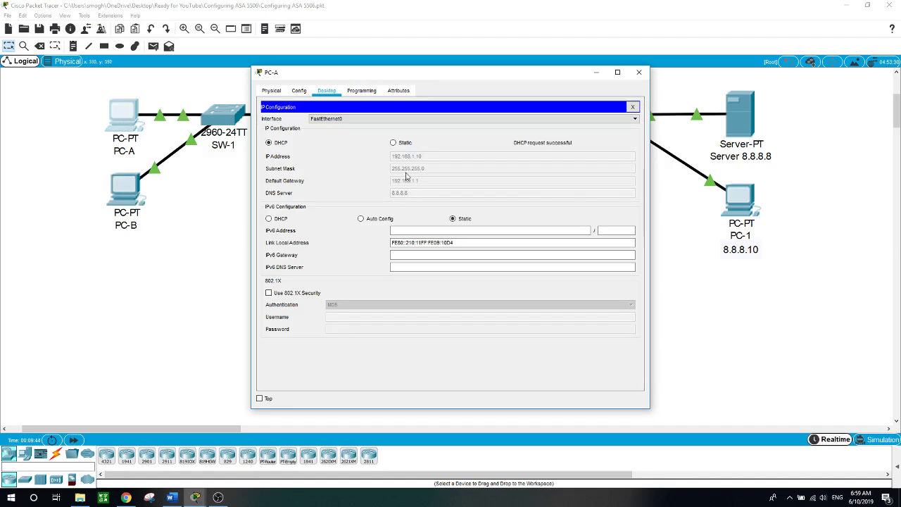
{"action": "left_click", "coordinate": [633, 106]}
Ping 192.168.1.1 from PC-A's command prompt and get a reply
{"action": "left_click", "coordinate": [520, 134]}
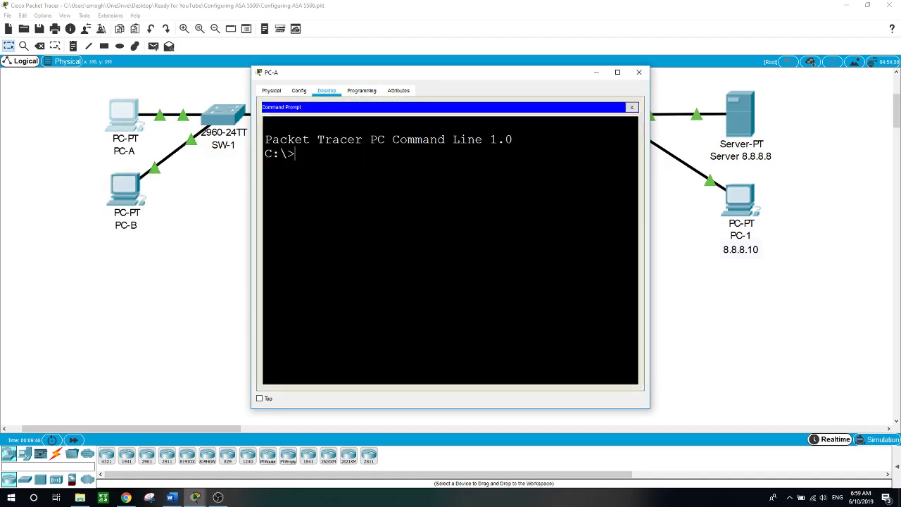
{"action": "type", "text": "ping 192.168.1.1"}
{"action": "key", "text": "Return"}
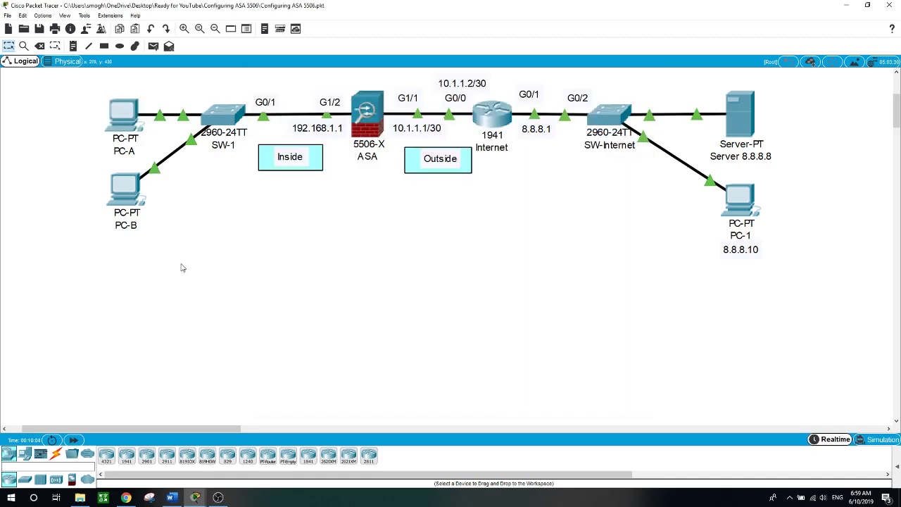
Ping 8.8.8.8 from PC-B's command prompt, which times out, then return to the topology
{"action": "left_click", "coordinate": [137, 197]}
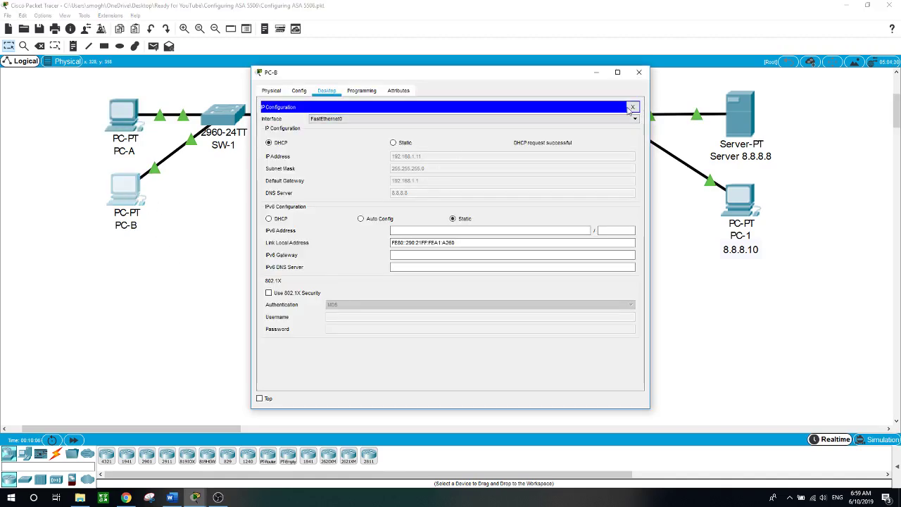
{"action": "left_click", "coordinate": [632, 107]}
{"action": "left_click", "coordinate": [504, 132]}
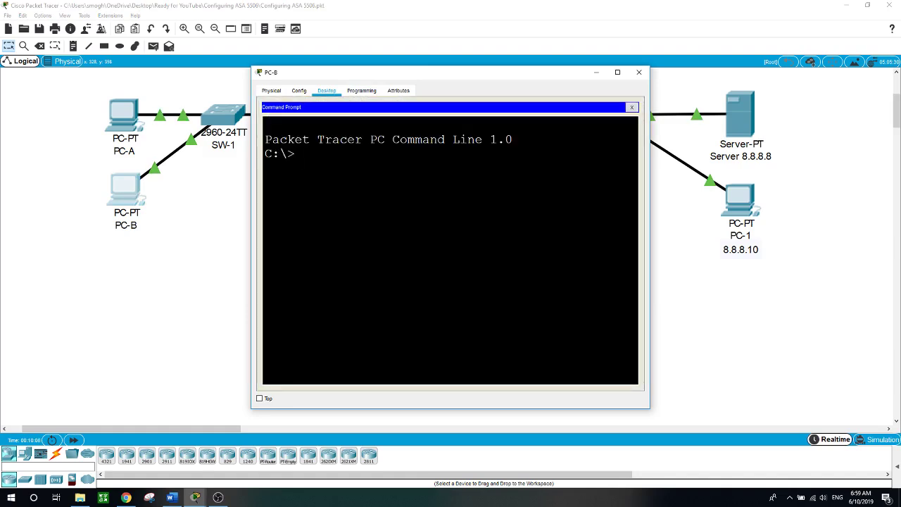
{"action": "type", "text": "ping 8.8"}
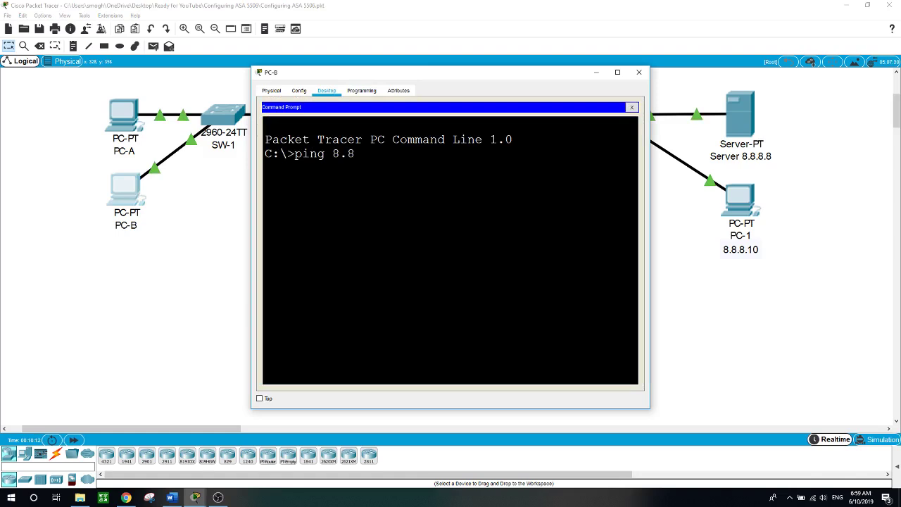
{"action": "type", "text": ".8.8"}
{"action": "key", "text": "Return"}
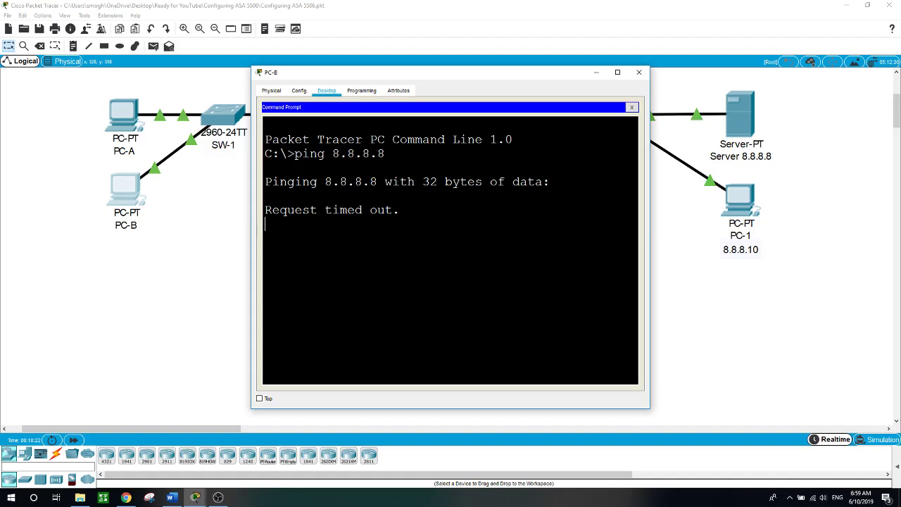
{"action": "left_click", "coordinate": [204, 281]}
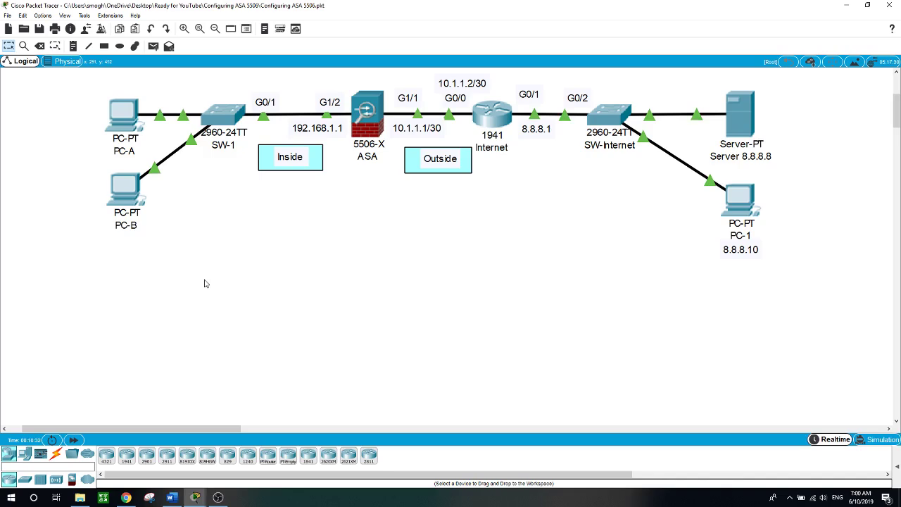
In the ASA CLI, enter global configuration and create class-map inspection_default
{"action": "left_click", "coordinate": [380, 129]}
{"action": "type", "text": "conf t"}
{"action": "key", "text": "Return"}
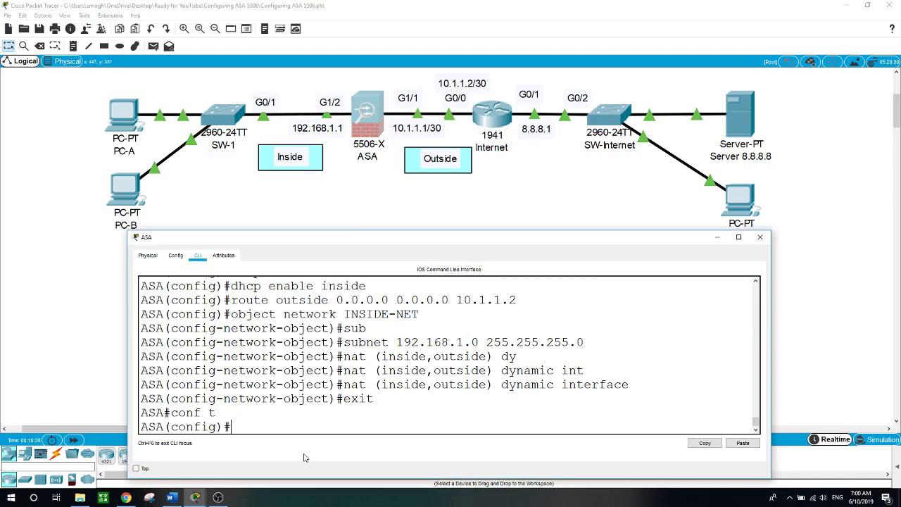
{"action": "type", "text": "cla"}
{"action": "key", "text": "Tab"}
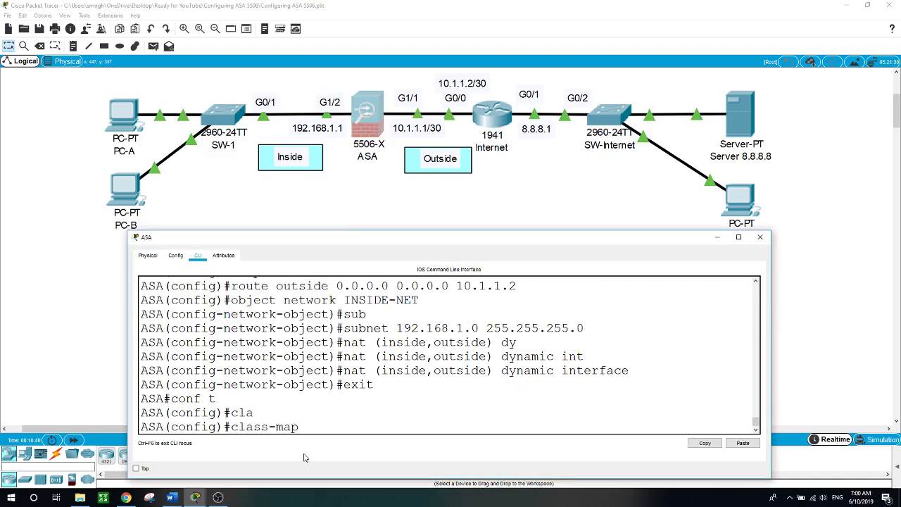
{"action": "type", "text": "inspection_defa"}
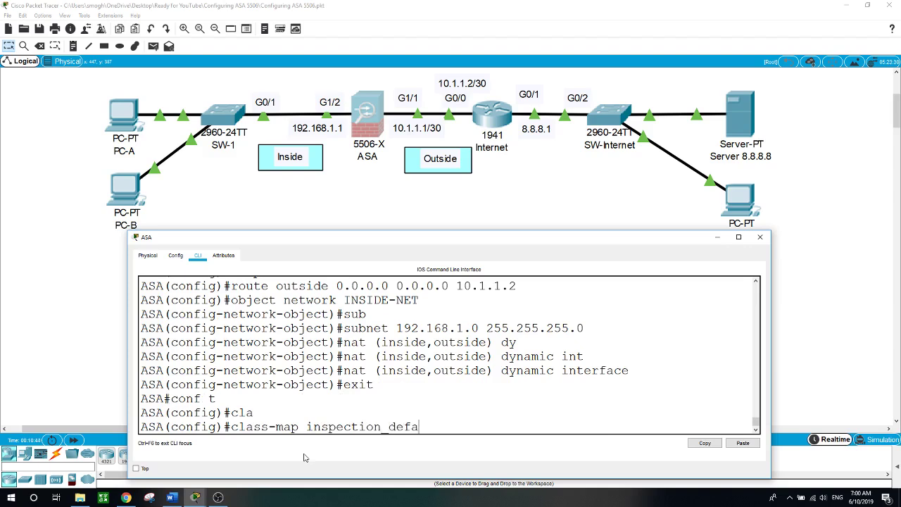
{"action": "type", "text": "ult"}
{"action": "key", "text": "Return"}
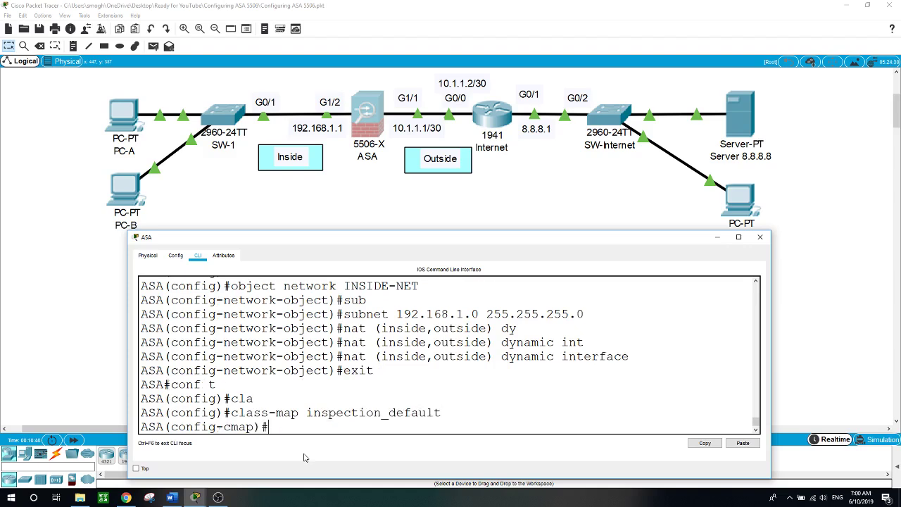
Make inspection_default match default-inspection-traffic and exit to global config
{"action": "type", "text": "mat"}
{"action": "key", "text": "Tab"}
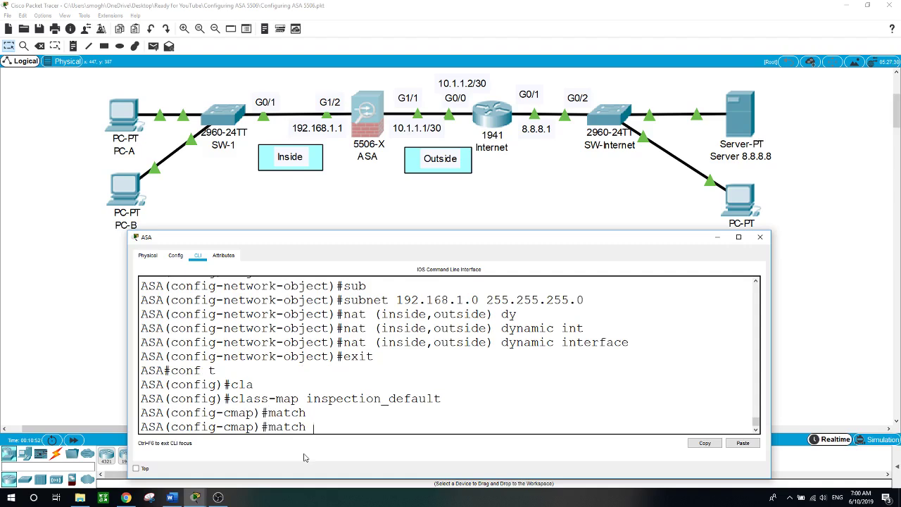
{"action": "type", "text": "de"}
{"action": "key", "text": "Tab"}
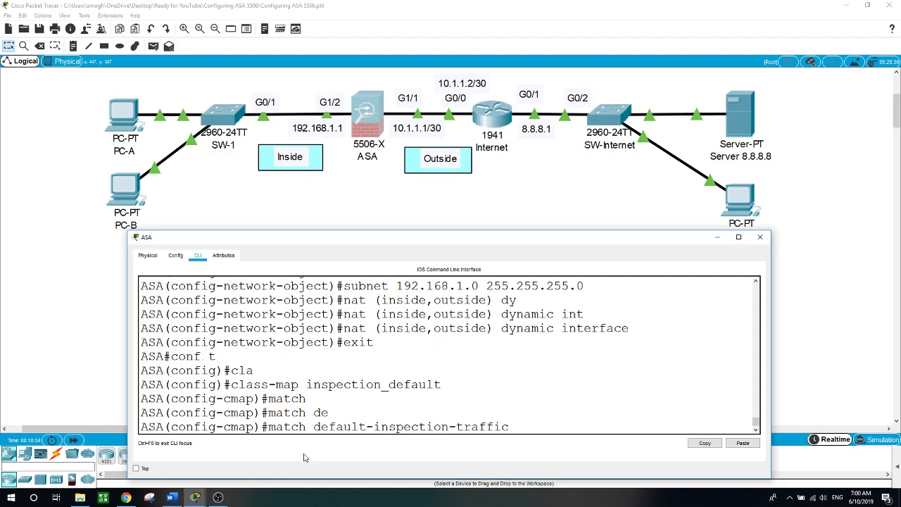
{"action": "key", "text": "Return"}
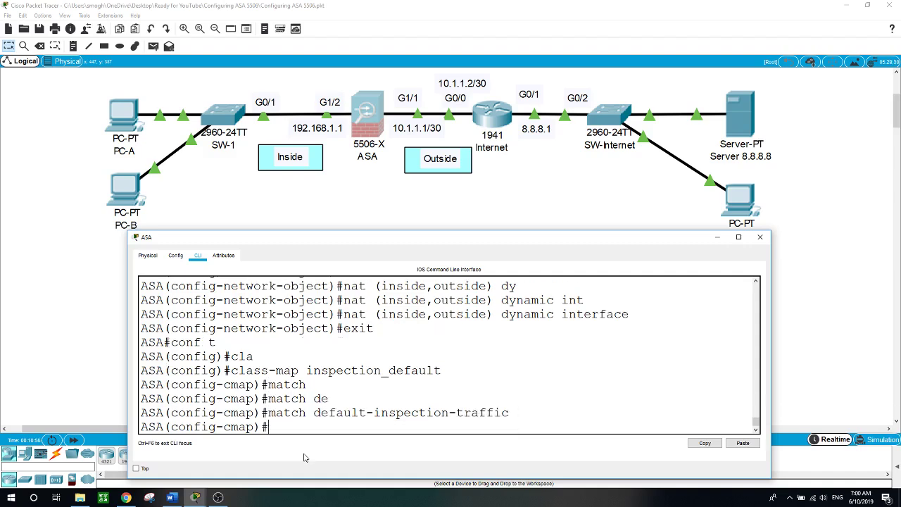
{"action": "type", "text": "exit"}
{"action": "key", "text": "Return"}
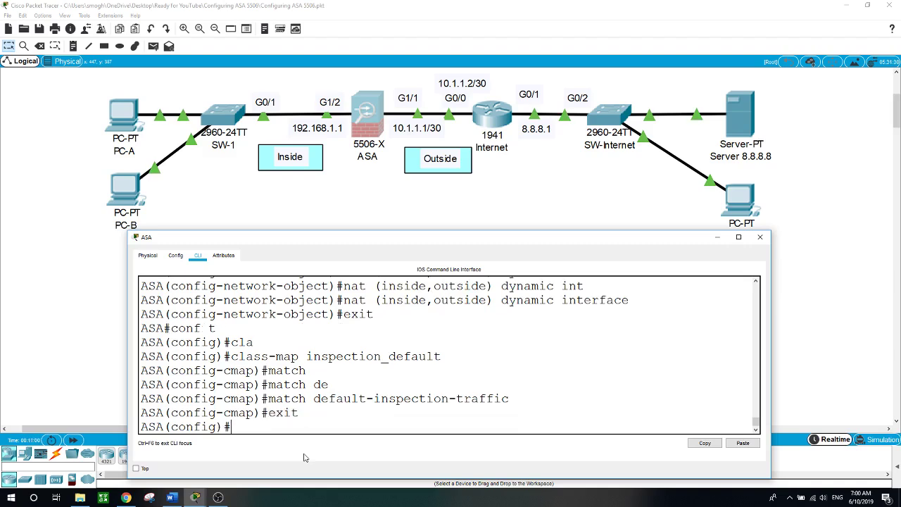
Create the policy-map global_policy on the ASA
{"action": "type", "text": "poli"}
{"action": "key", "text": "Tab"}
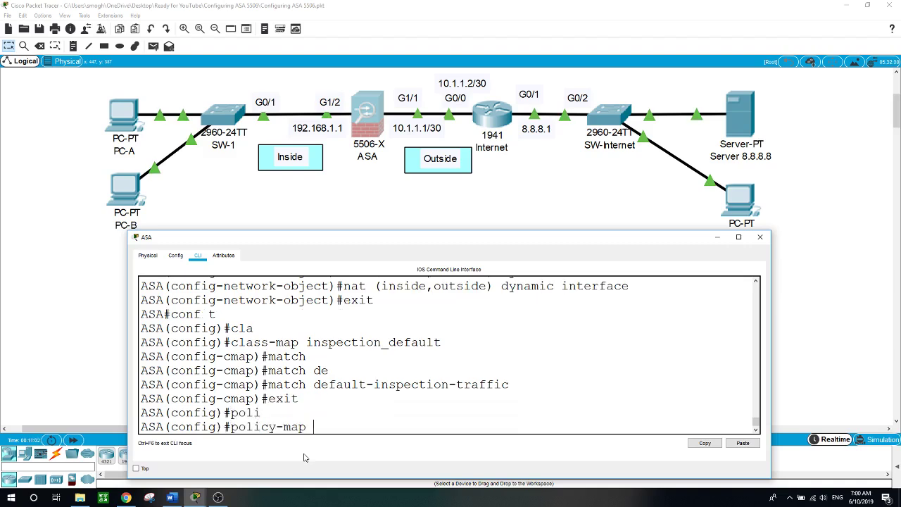
{"action": "type", "text": "glob"}
{"action": "key", "text": "Tab"}
{"action": "type", "text": "al"}
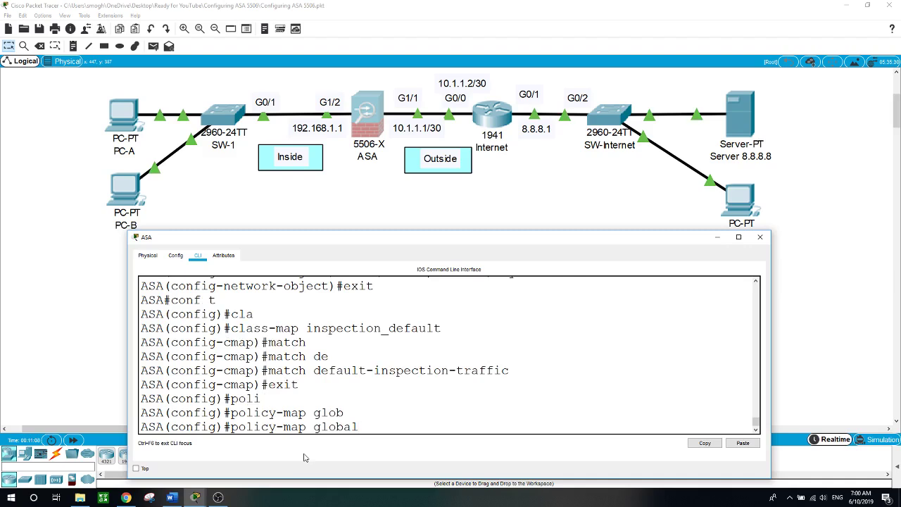
{"action": "type", "text": "_policy"}
{"action": "key", "text": "Return"}
Attach class inspection_default to global_policy, correcting a misspelled class name
{"action": "type", "text": "?"}
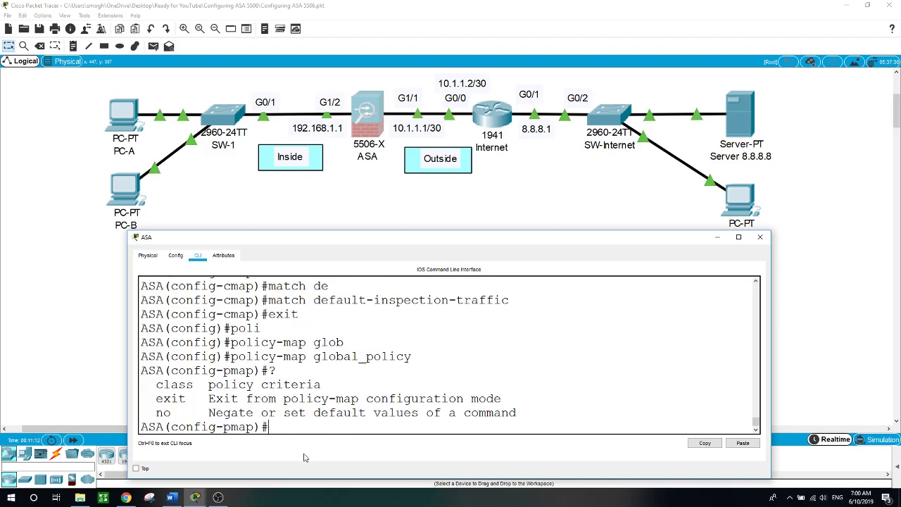
{"action": "type", "text": "cl"}
{"action": "key", "text": "Tab"}
{"action": "type", "text": "?"}
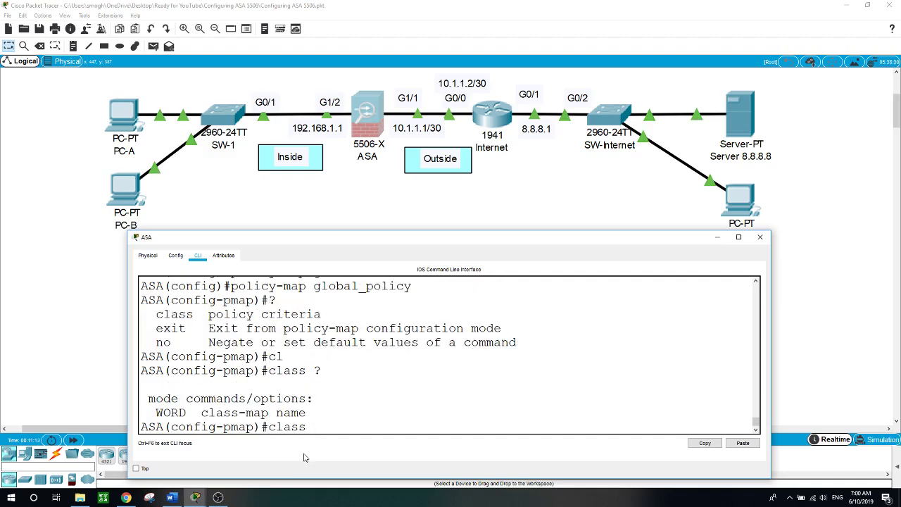
{"action": "type", "text": "inspsection_default"}
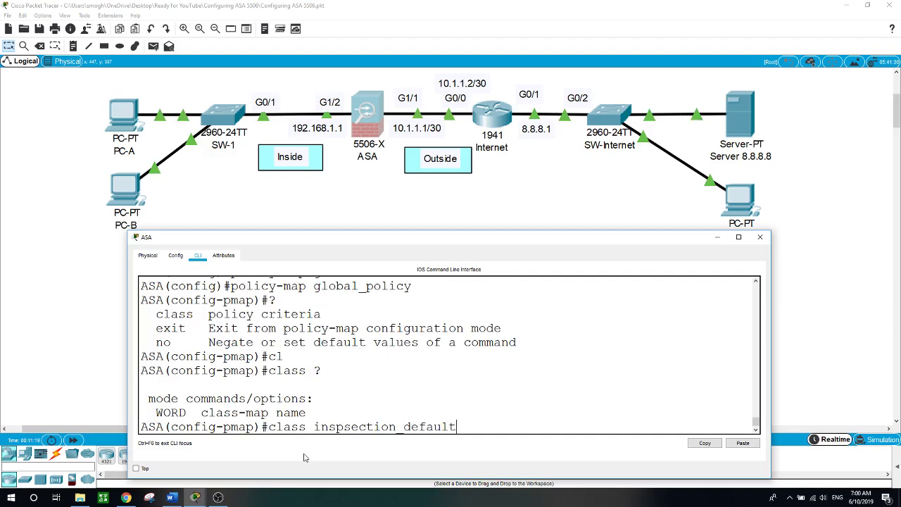
{"action": "key", "text": "Return"}
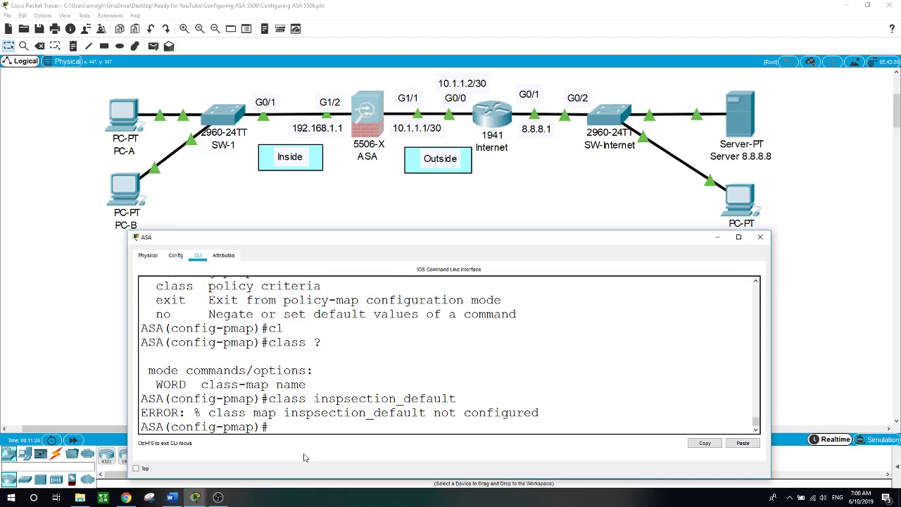
{"action": "type", "text": "cl"}
{"action": "key", "text": "Tab"}
{"action": "type", "text": "inspection_de"}
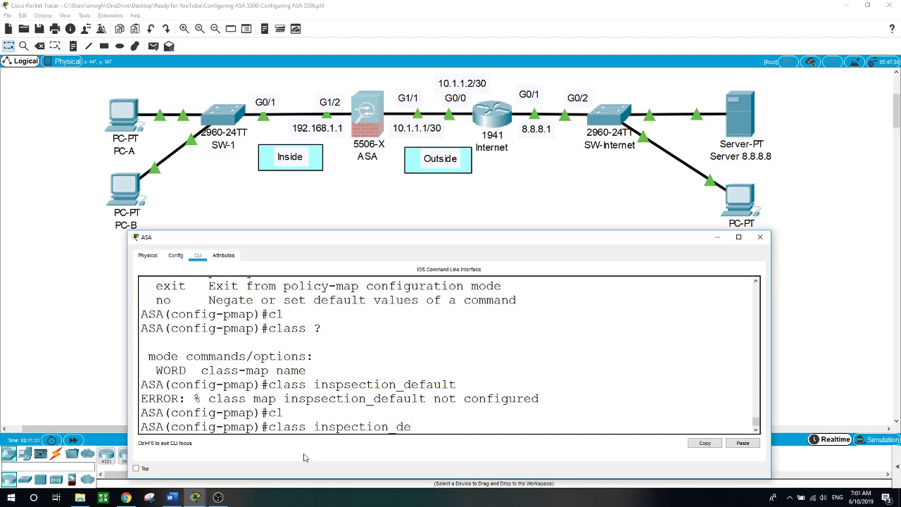
{"action": "type", "text": "fault"}
{"action": "key", "text": "Return"}
Enable ICMP inspection for class inspection_default and exit class configuration
{"action": "type", "text": "?ins"}
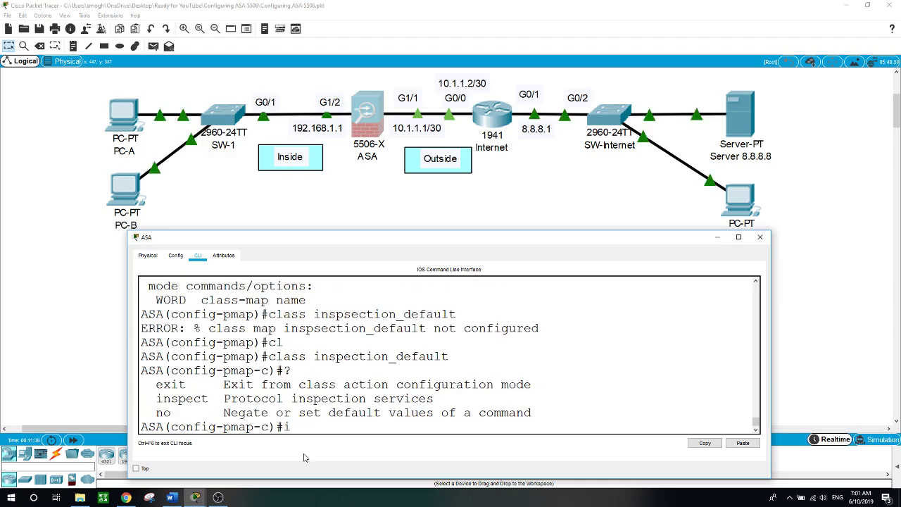
{"action": "key", "text": "Tab"}
{"action": "type", "text": "icmp"}
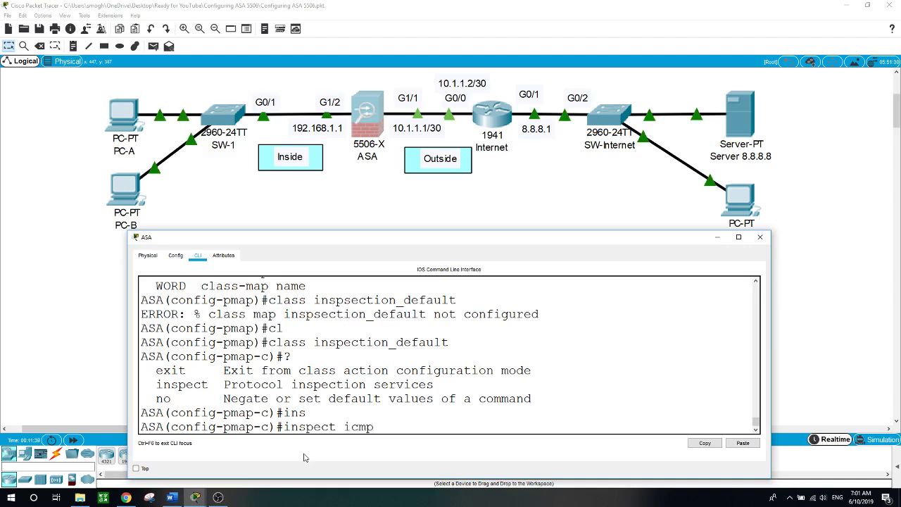
{"action": "key", "text": "Return"}
{"action": "type", "text": "exit"}
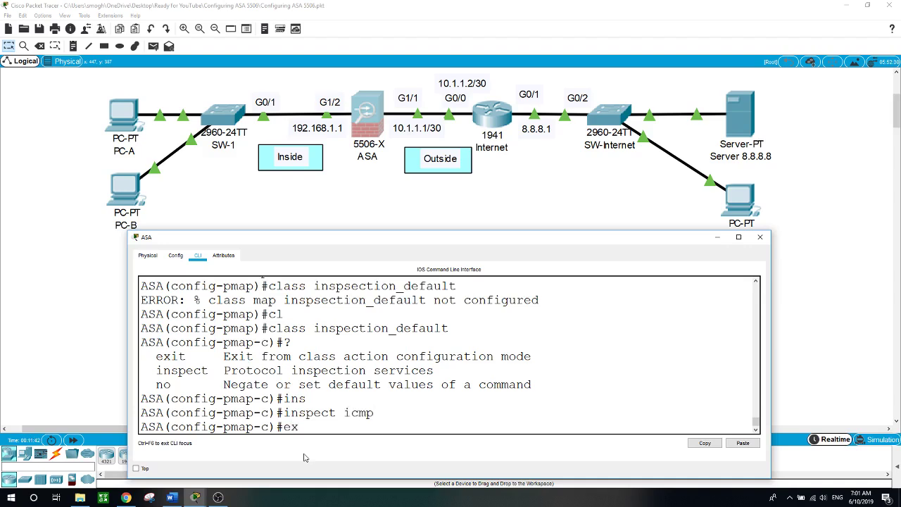
{"action": "key", "text": "Return"}
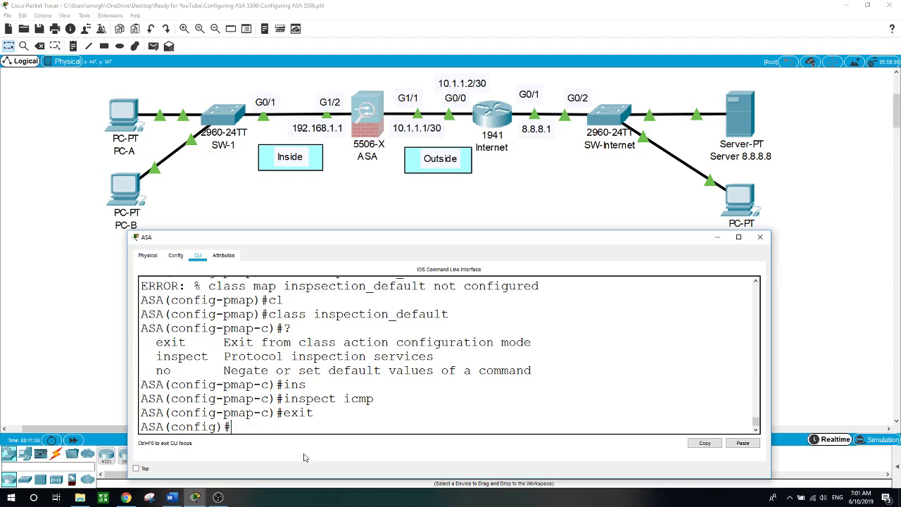
Apply 'service-policy global_policy global', then list the ASA's running configuration with show run
{"action": "type", "text": "se"}
{"action": "key", "text": "Tab"}
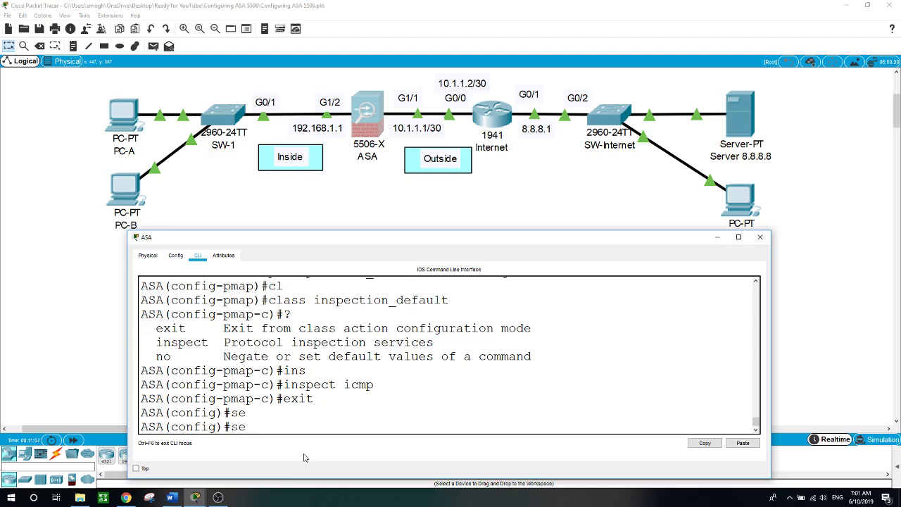
{"action": "type", "text": "rv"}
{"action": "key", "text": "Tab"}
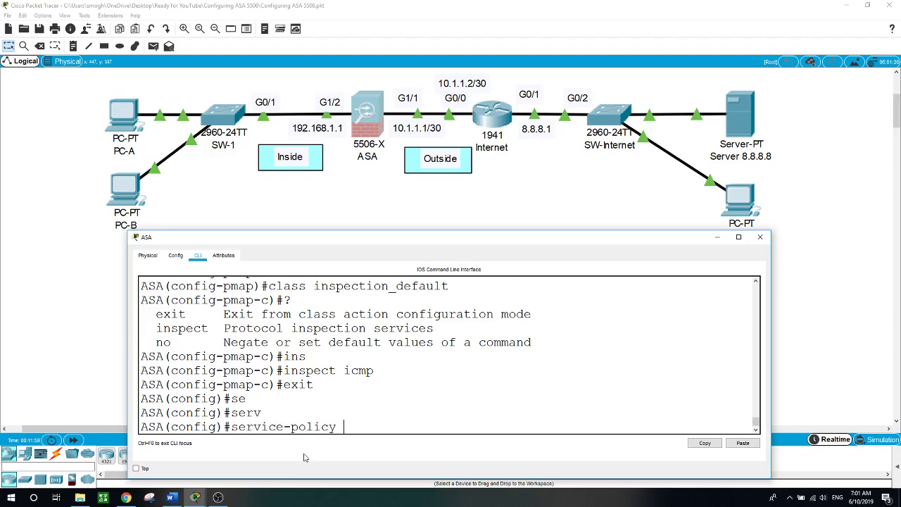
{"action": "type", "text": "global_policy"}
{"action": "key", "text": "Tab"}
{"action": "type", "text": "?"}
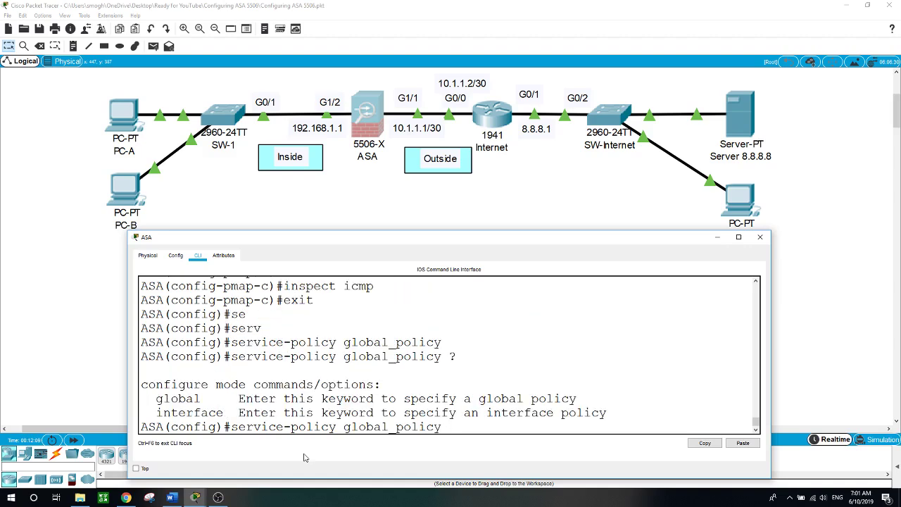
{"action": "type", "text": "glo"}
{"action": "key", "text": "Tab"}
{"action": "key", "text": "Return"}
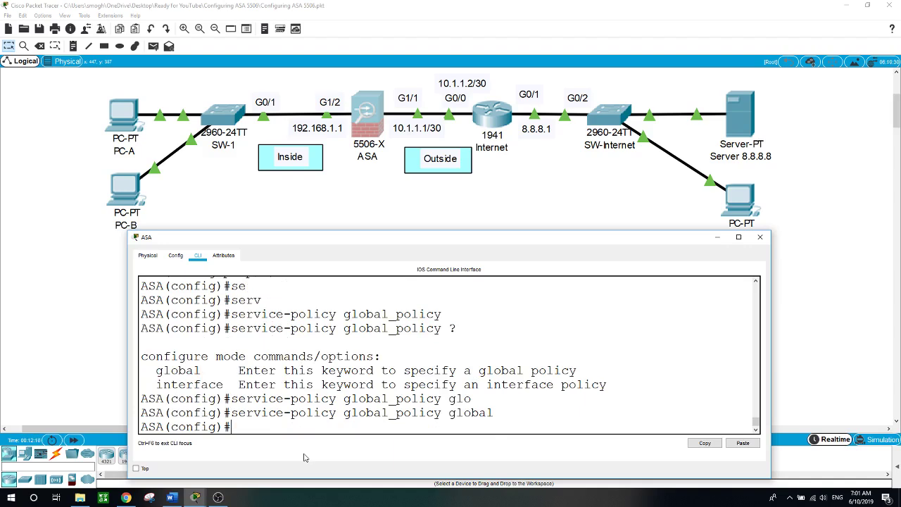
{"action": "type", "text": "show run"}
{"action": "key", "text": "Return"}
Review the running config, highlighting class-map inspection_default and the global_policy block inspecting ICMP
{"action": "key", "text": "space"}
{"action": "key", "text": "space"}
{"action": "key", "text": "space"}
{"action": "key", "text": "space"}
{"action": "scroll", "coordinate": [365, 402], "scroll_direction": "up", "scroll_amount": 6}
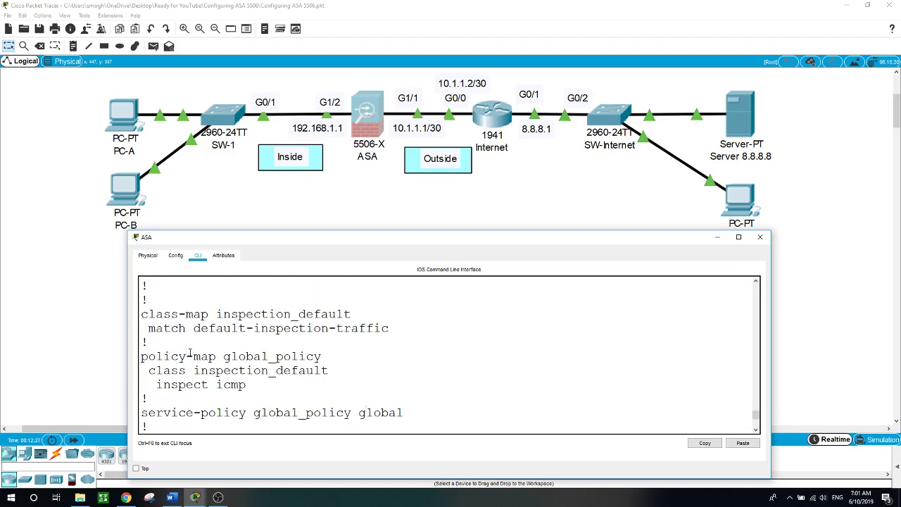
{"action": "left_click_drag", "start_coordinate": [142, 314], "coordinate": [354, 320]}
{"action": "left_click_drag", "start_coordinate": [148, 356], "coordinate": [325, 380]}
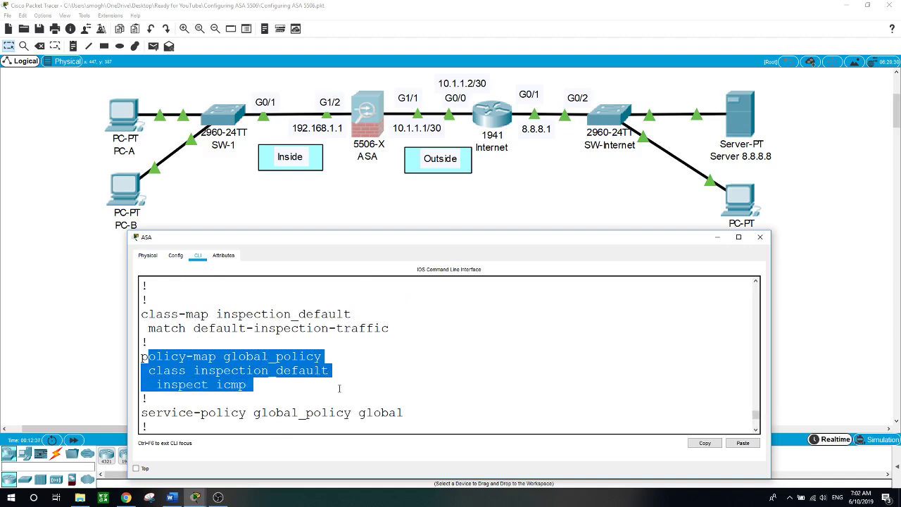
{"action": "key", "text": "ctrl+c"}
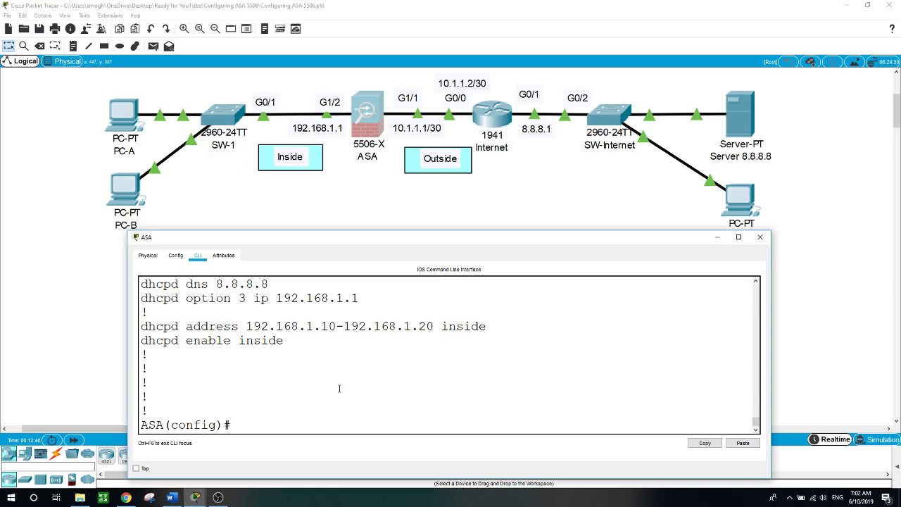
Rerun ping 8.8.8.8 from PC-B, now getting four replies with 0% loss
{"action": "left_click", "coordinate": [63, 356]}
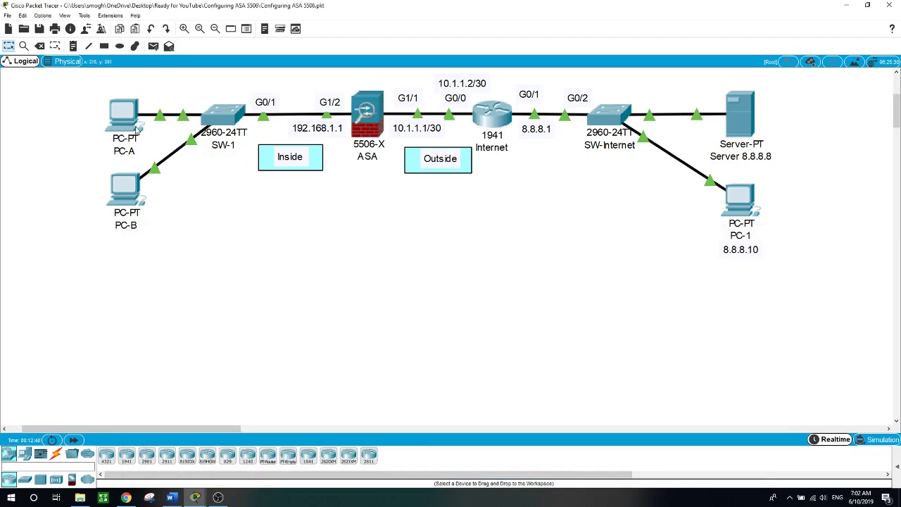
{"action": "left_click", "coordinate": [125, 116]}
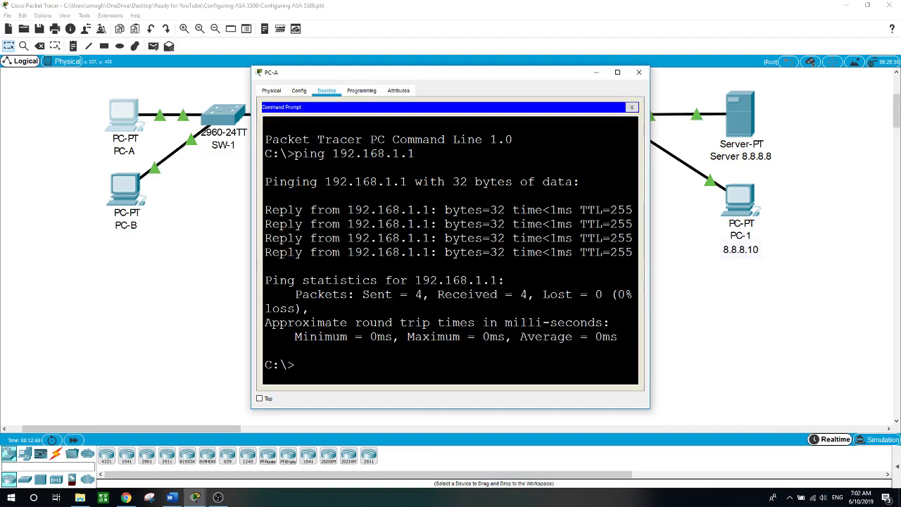
{"action": "left_click", "coordinate": [125, 187]}
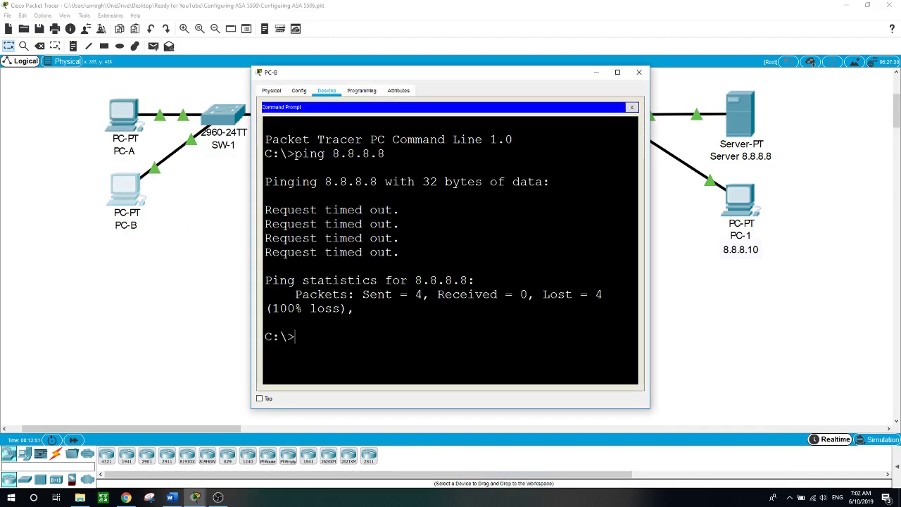
{"action": "key", "text": "Up"}
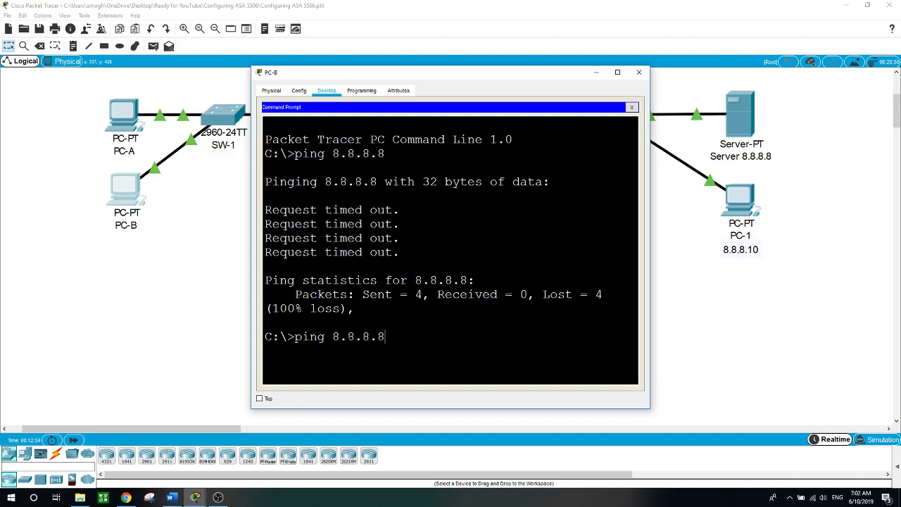
{"action": "key", "text": "Return"}
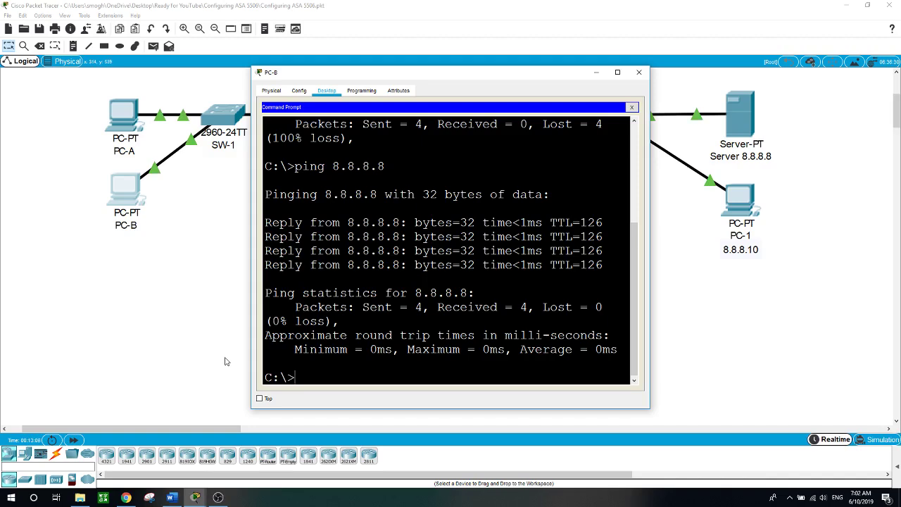
{"action": "left_click", "coordinate": [119, 124]}
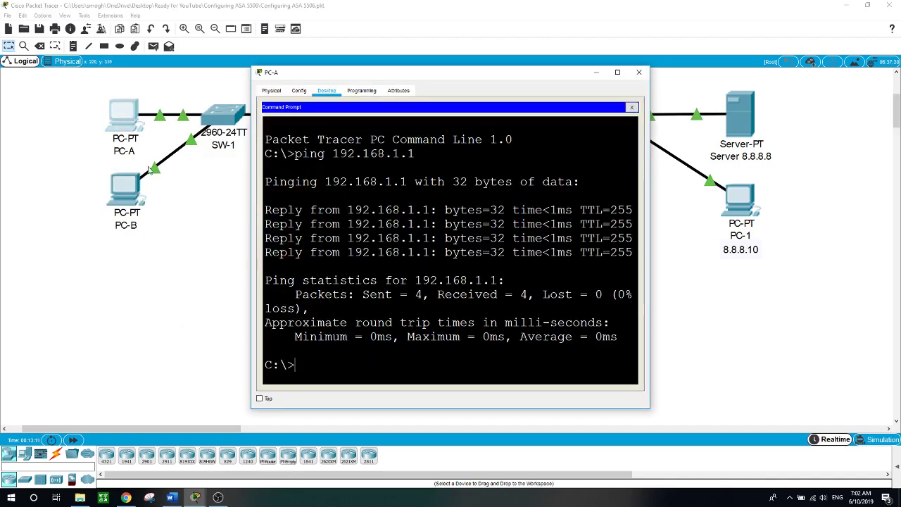
{"action": "left_click", "coordinate": [632, 109]}
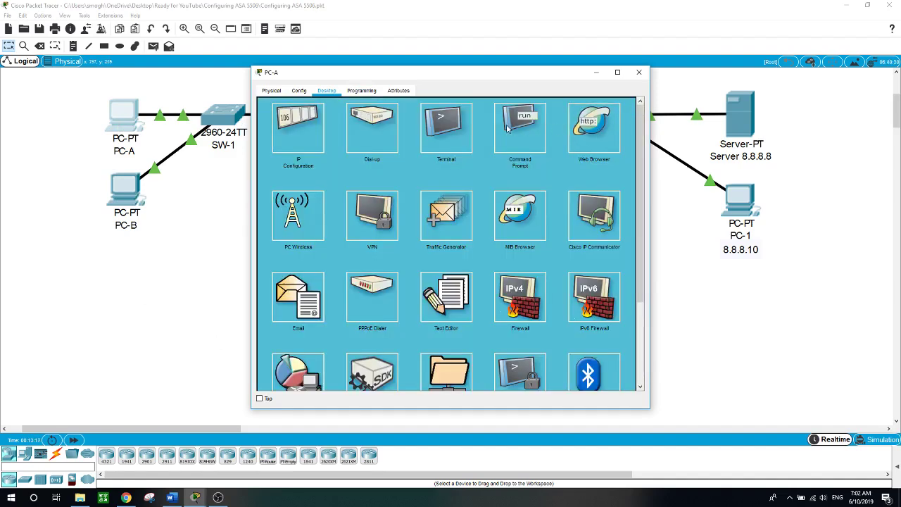
{"action": "left_click", "coordinate": [600, 128]}
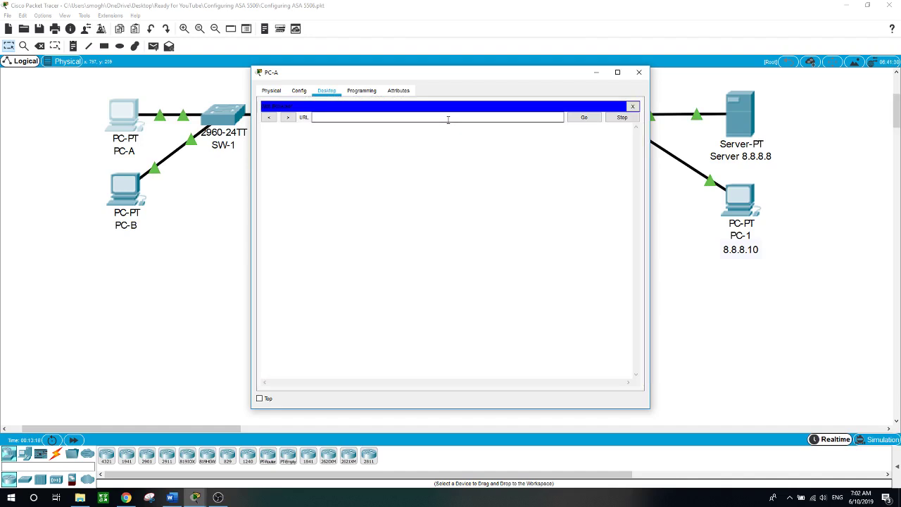
{"action": "type", "text": "8.8.8.8"}
{"action": "key", "text": "Return"}
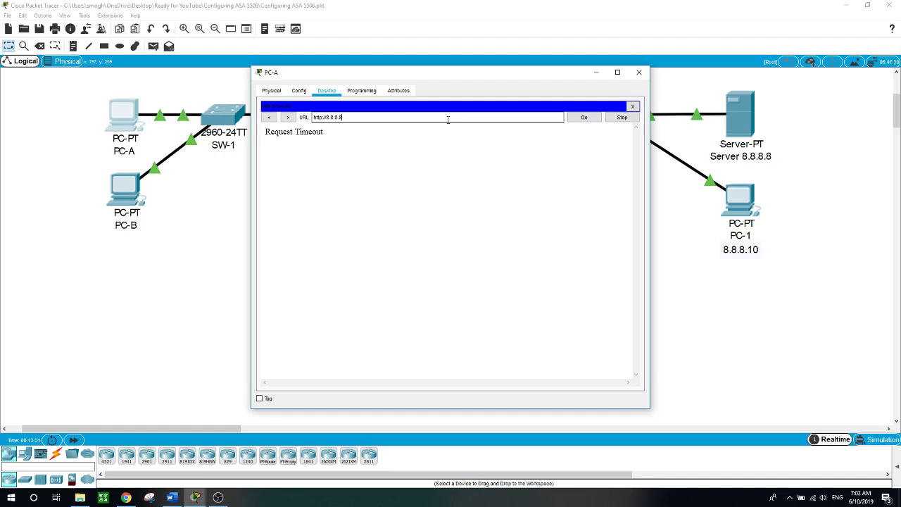
{"action": "left_click", "coordinate": [447, 120]}
{"action": "key", "text": "alt+F4"}
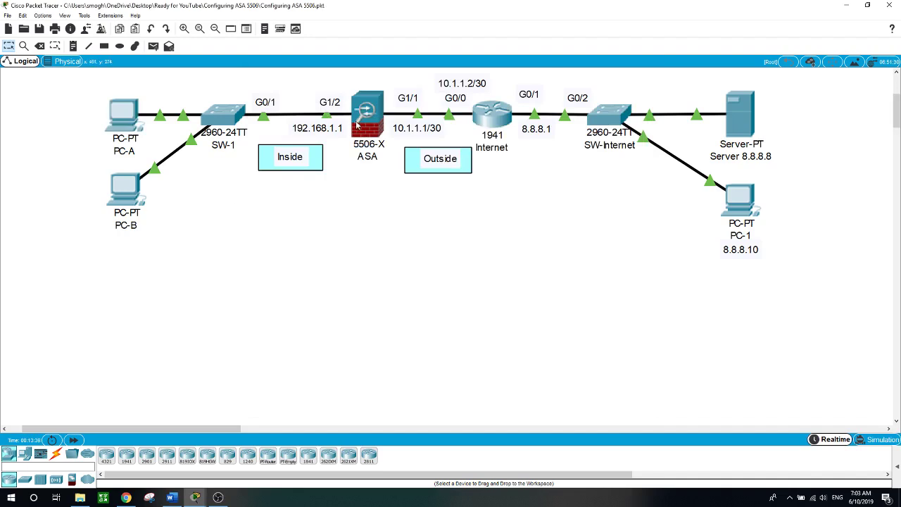
Add 'inspect http' to class inspection_default in the ASA's policy-map global_policy
{"action": "left_click", "coordinate": [367, 111]}
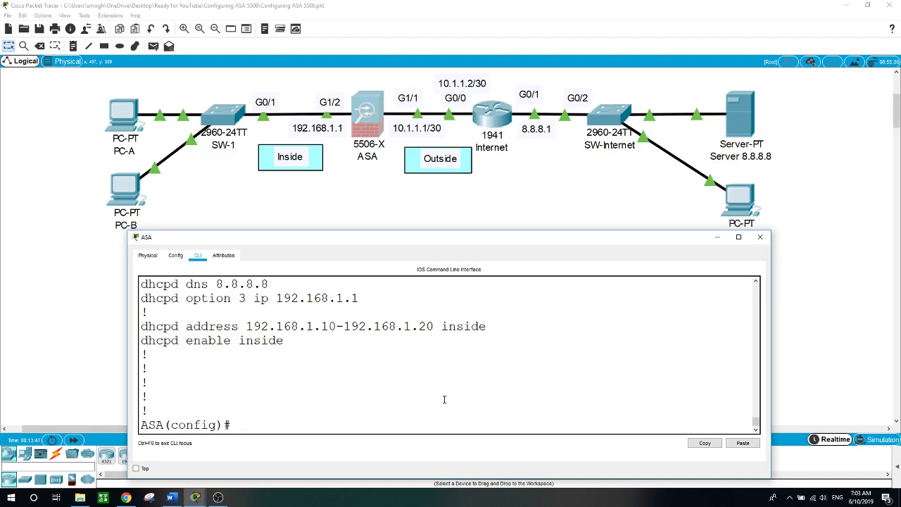
{"action": "type", "text": "poli"}
{"action": "key", "text": "Tab"}
{"action": "type", "text": "global"}
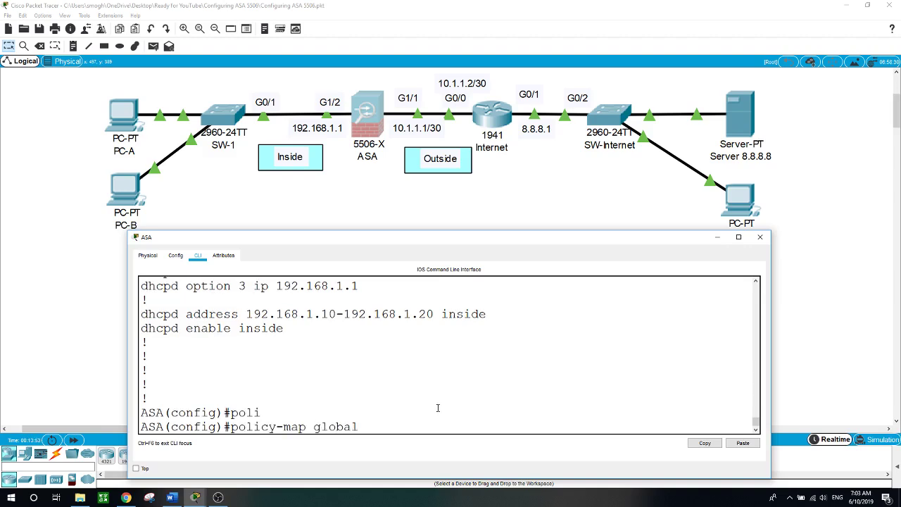
{"action": "type", "text": "_policy"}
{"action": "key", "text": "Return"}
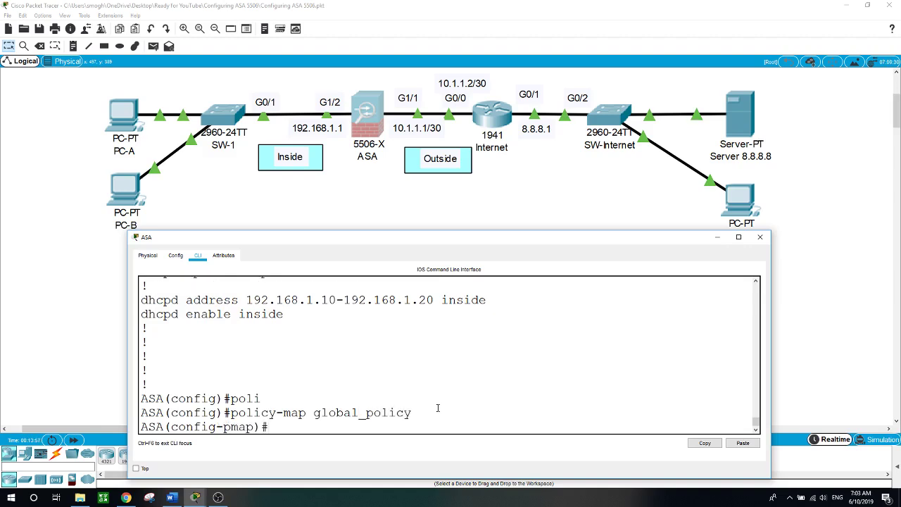
{"action": "type", "text": "class inspection_default"}
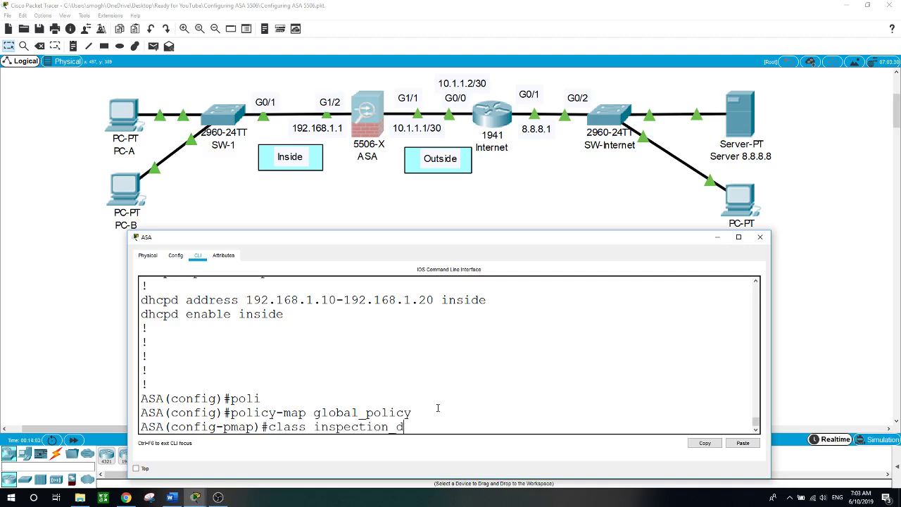
{"action": "key", "text": "Return"}
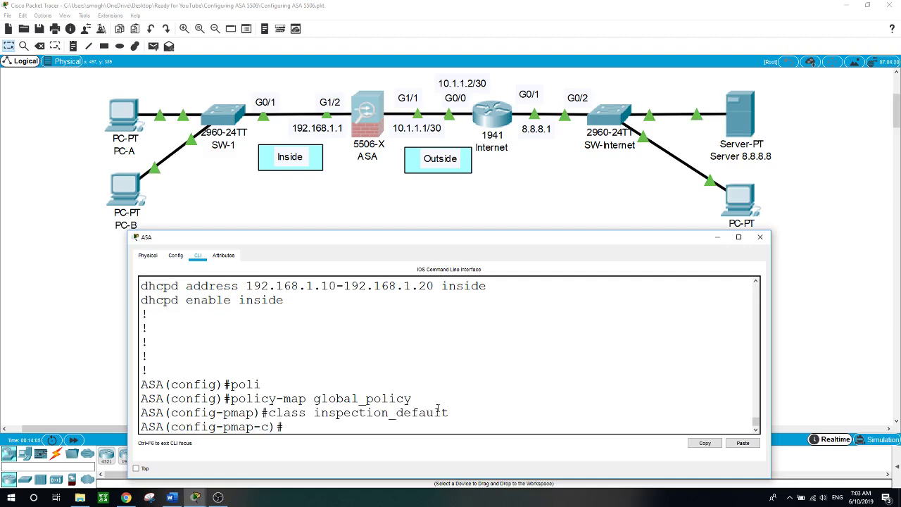
{"action": "type", "text": "?in"}
{"action": "key", "text": "Tab"}
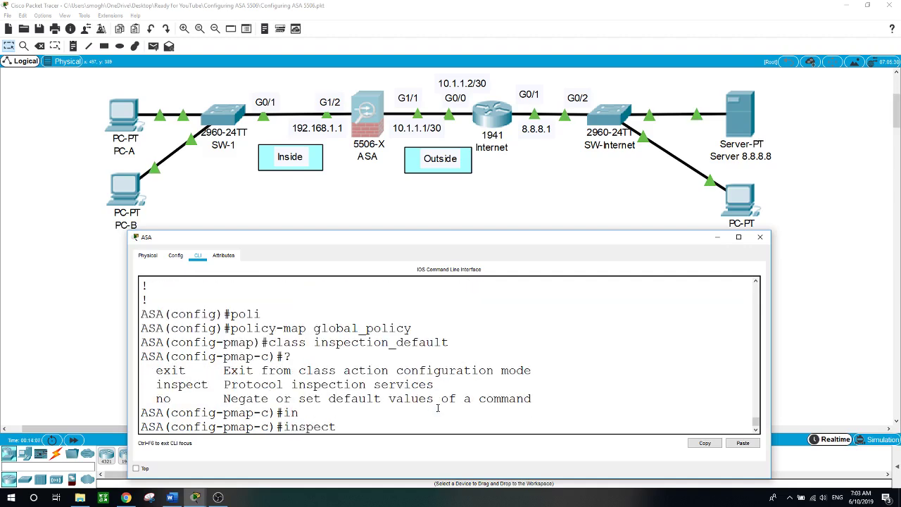
{"action": "type", "text": "http"}
{"action": "key", "text": "Return"}
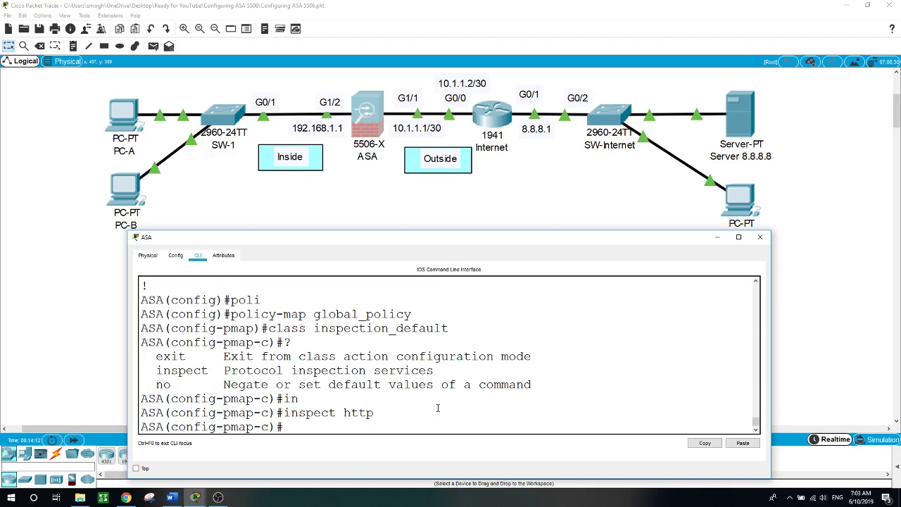
Exit the policy map and page through the ASA's 'show run' output
{"action": "type", "text": "exit"}
{"action": "key", "text": "Return"}
{"action": "type", "text": "show run"}
{"action": "key", "text": "Return"}
{"action": "key", "text": "space"}
{"action": "key", "text": "space"}
{"action": "key", "text": "space"}
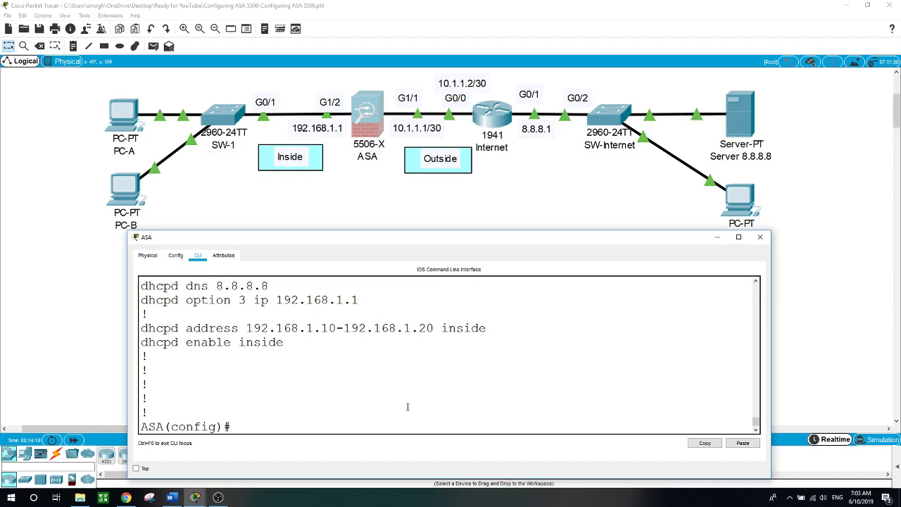
Highlight the global_policy block showing 'inspect http' and 'inspect icmp' in the running config
{"action": "scroll", "coordinate": [407, 406], "scroll_direction": "up", "scroll_amount": 5}
{"action": "scroll", "coordinate": [407, 378], "scroll_direction": "down", "scroll_amount": 1}
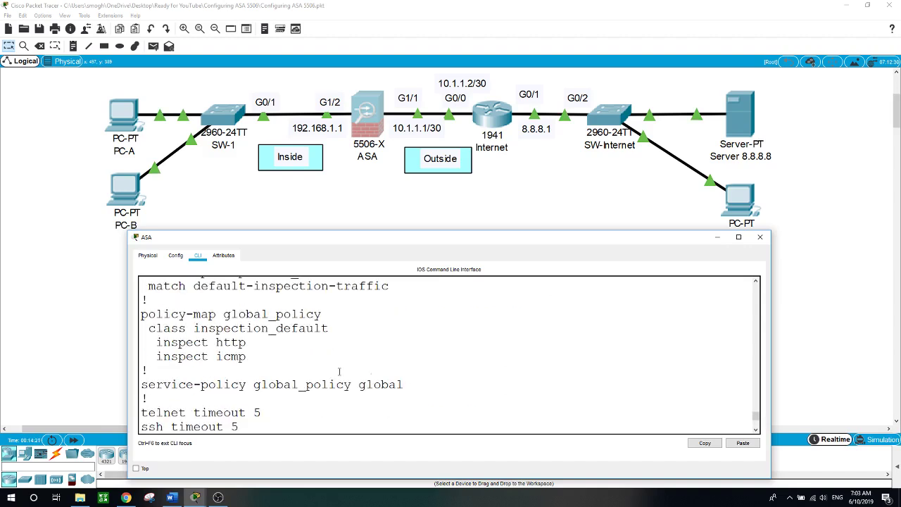
{"action": "left_click_drag", "start_coordinate": [157, 342], "coordinate": [251, 342]}
{"action": "left_click_drag", "start_coordinate": [142, 314], "coordinate": [350, 353]}
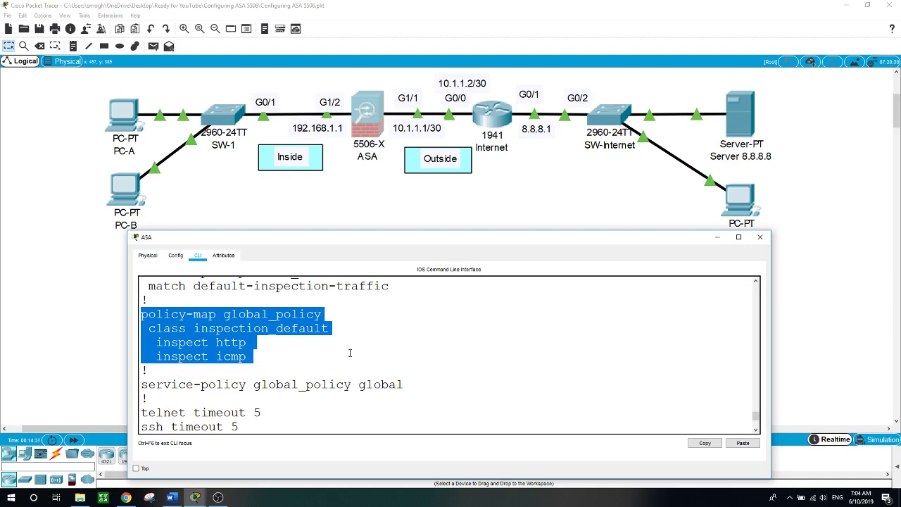
{"action": "left_click", "coordinate": [90, 268]}
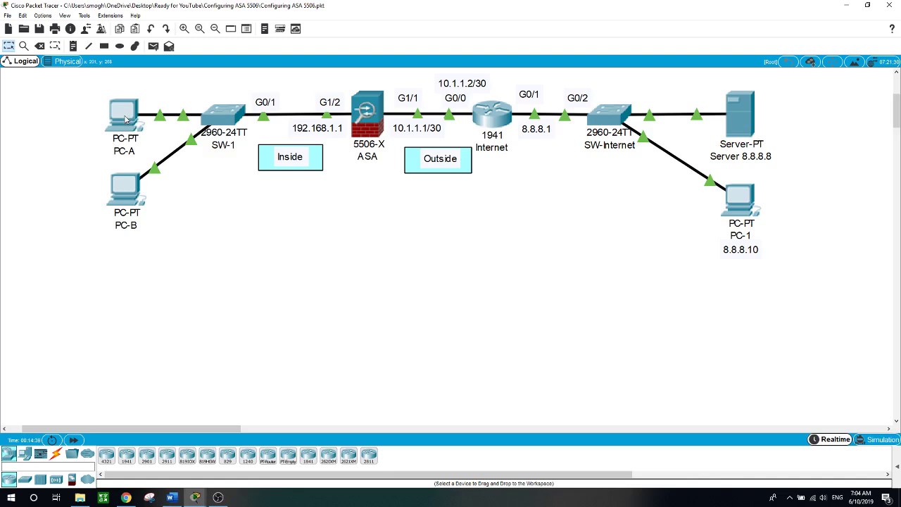
{"action": "left_click", "coordinate": [126, 120]}
{"action": "left_click", "coordinate": [590, 118]}
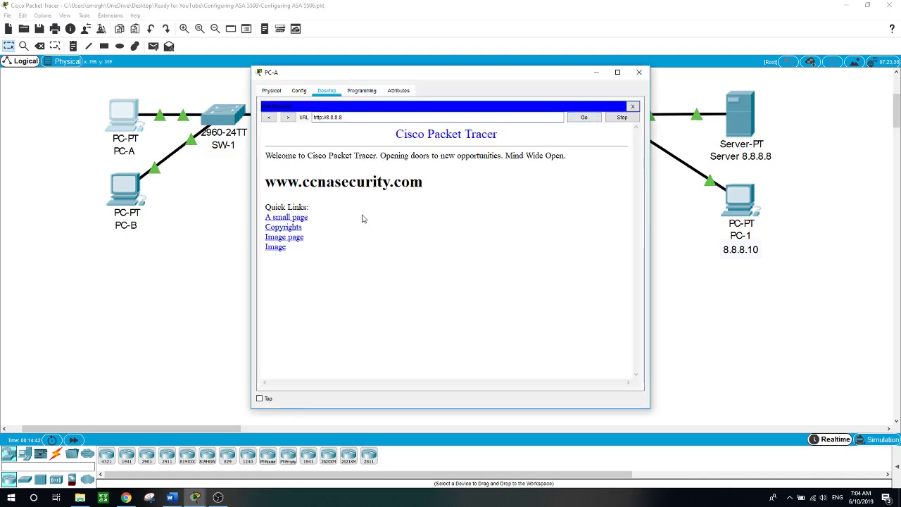
{"action": "left_click", "coordinate": [634, 108]}
{"action": "left_click", "coordinate": [595, 125]}
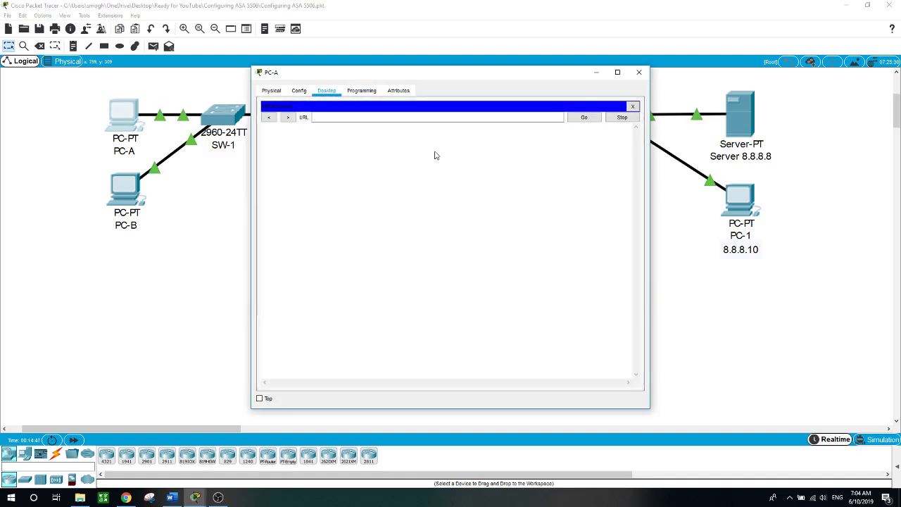
{"action": "left_click", "coordinate": [385, 117]}
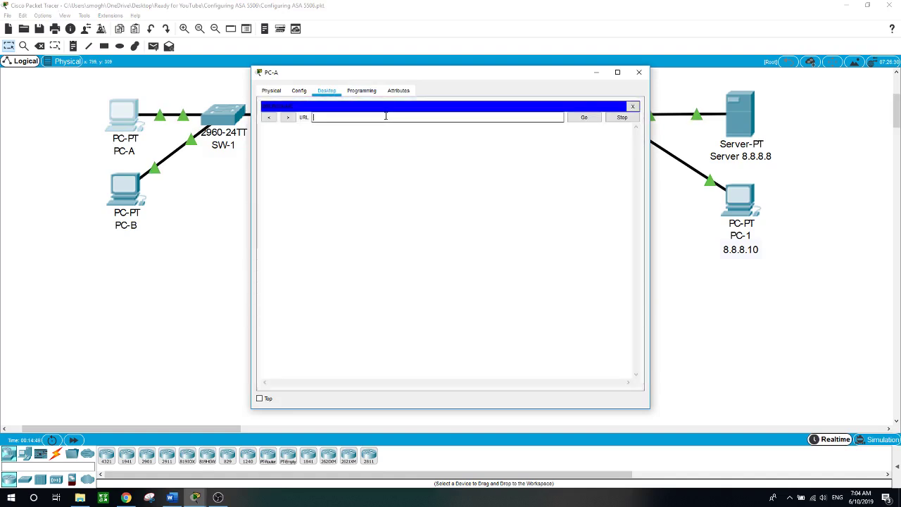
{"action": "type", "text": "8.8.8.8"}
{"action": "key", "text": "Return"}
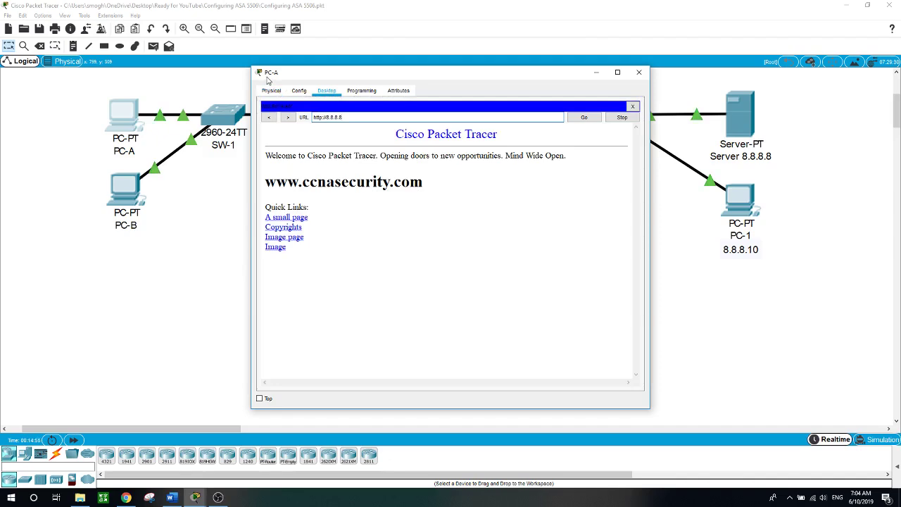
{"action": "left_click", "coordinate": [135, 190]}
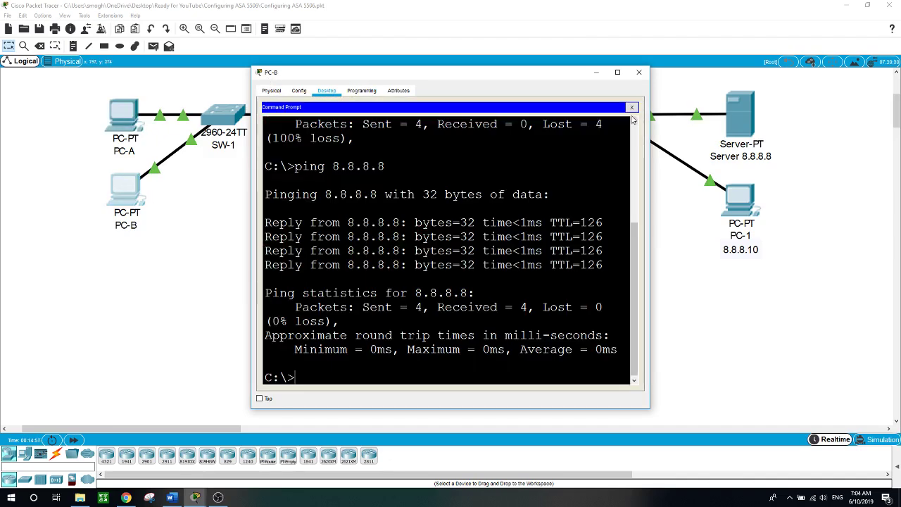
{"action": "left_click", "coordinate": [632, 107]}
{"action": "left_click", "coordinate": [603, 139]}
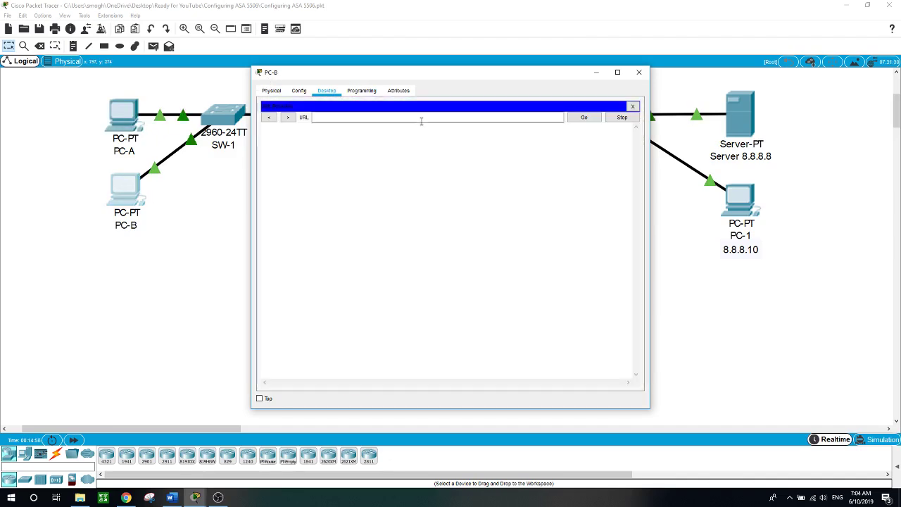
{"action": "type", "text": "8.8.8.8"}
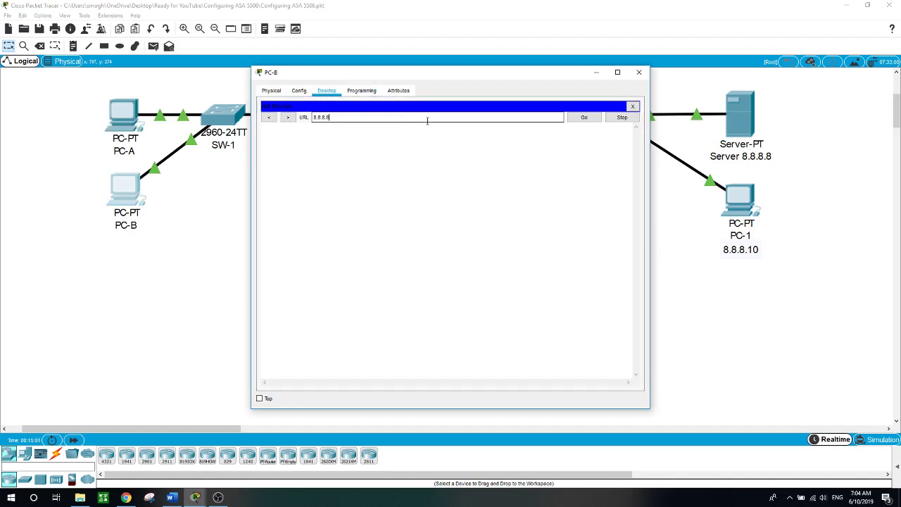
{"action": "key", "text": "Return"}
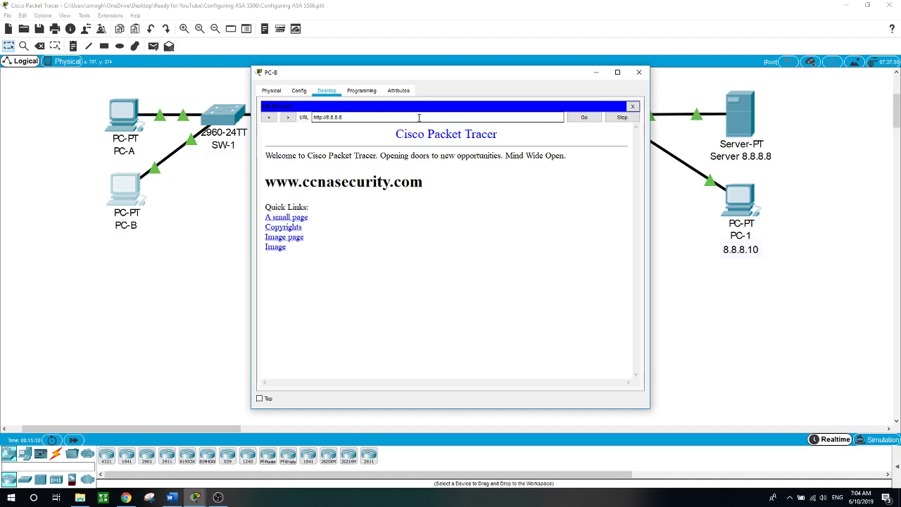
{"action": "left_click", "coordinate": [151, 294]}
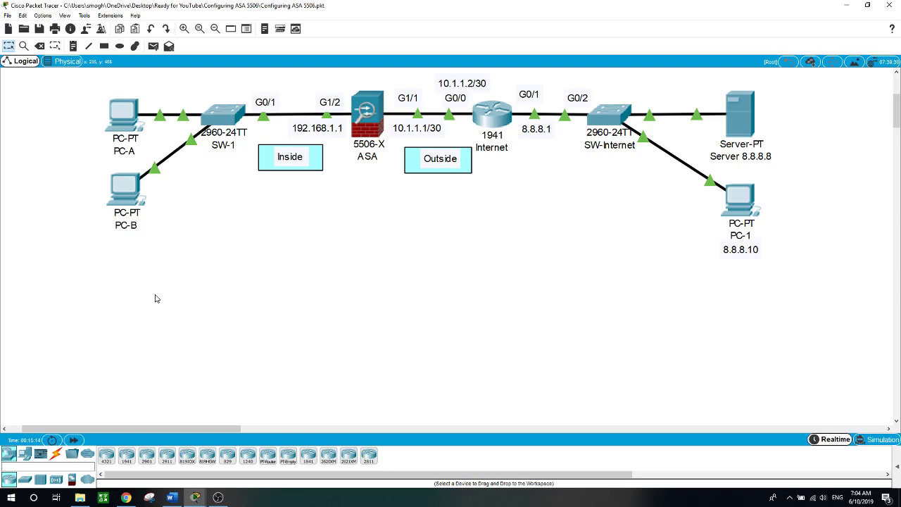
{"action": "left_click", "coordinate": [123, 124]}
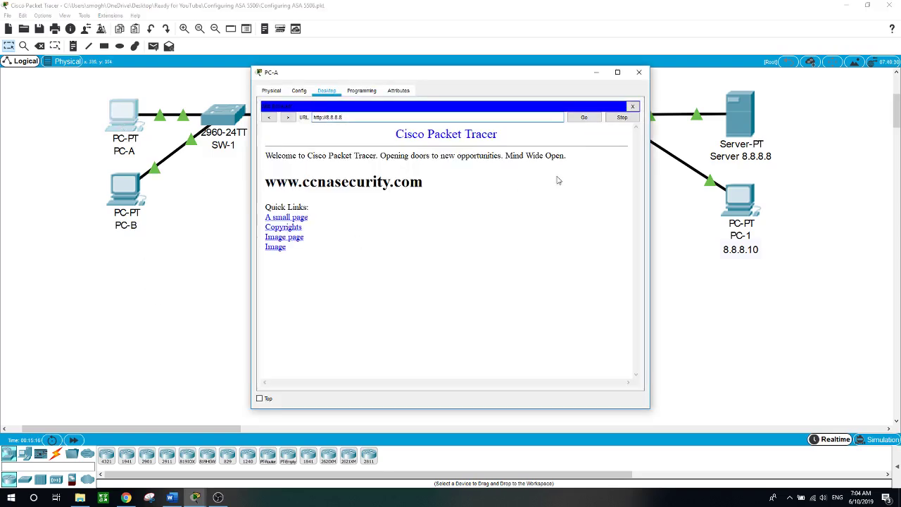
{"action": "left_click", "coordinate": [633, 107]}
{"action": "left_click", "coordinate": [528, 144]}
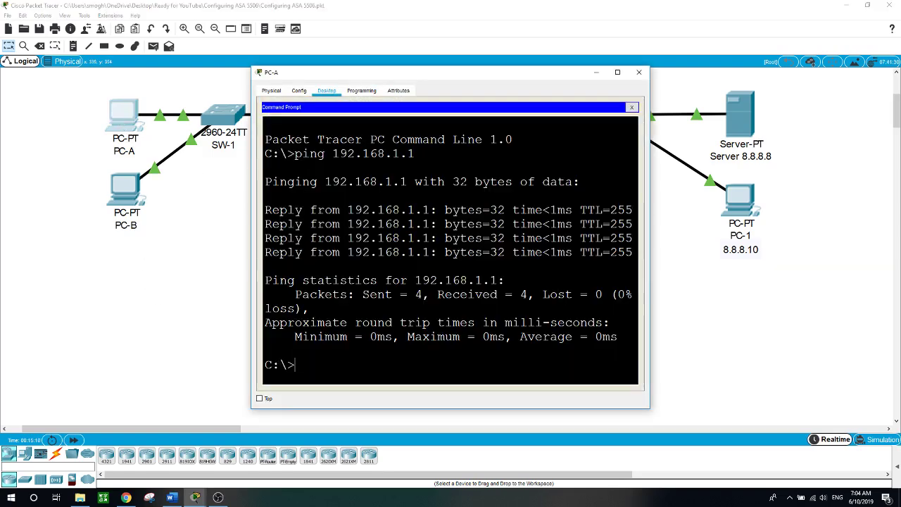
{"action": "type", "text": "ping www.cc"}
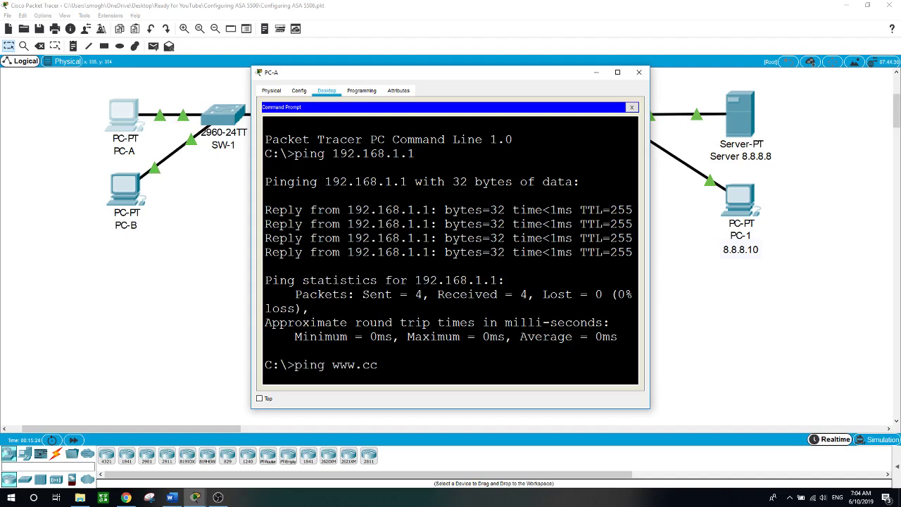
{"action": "type", "text": "nasecurity.com"}
{"action": "key", "text": "Return"}
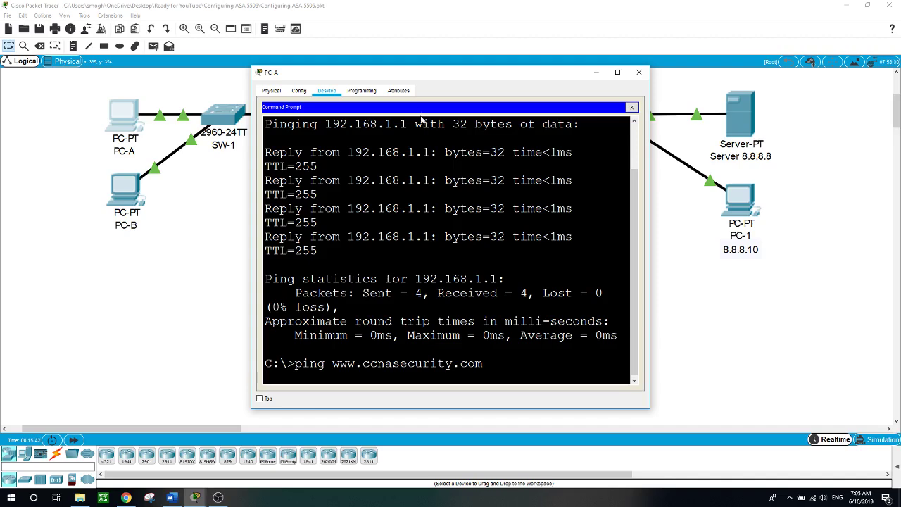
{"action": "left_click_drag", "start_coordinate": [426, 77], "coordinate": [422, 56]}
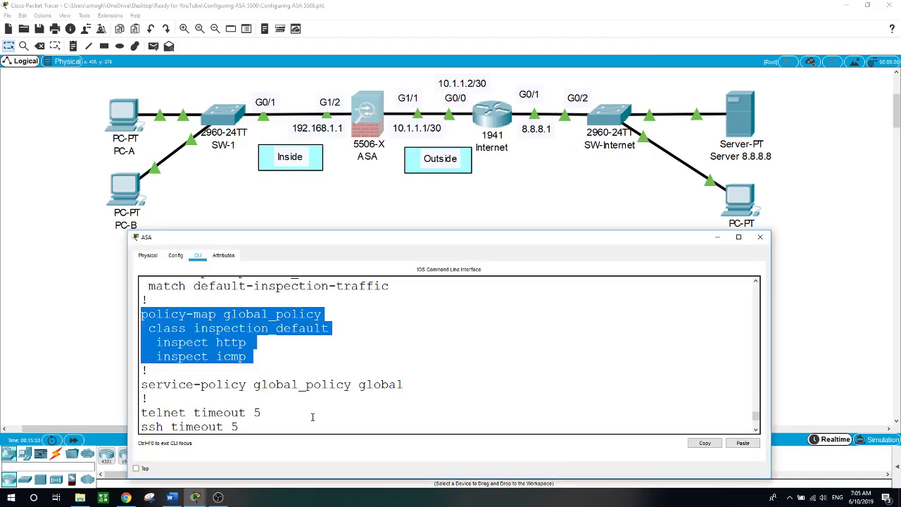
Add 'inspect dns' to class inspection_default in the ASA's policy-map global_policy
{"action": "left_click", "coordinate": [312, 417]}
{"action": "scroll", "coordinate": [338, 373], "scroll_direction": "down", "scroll_amount": 5}
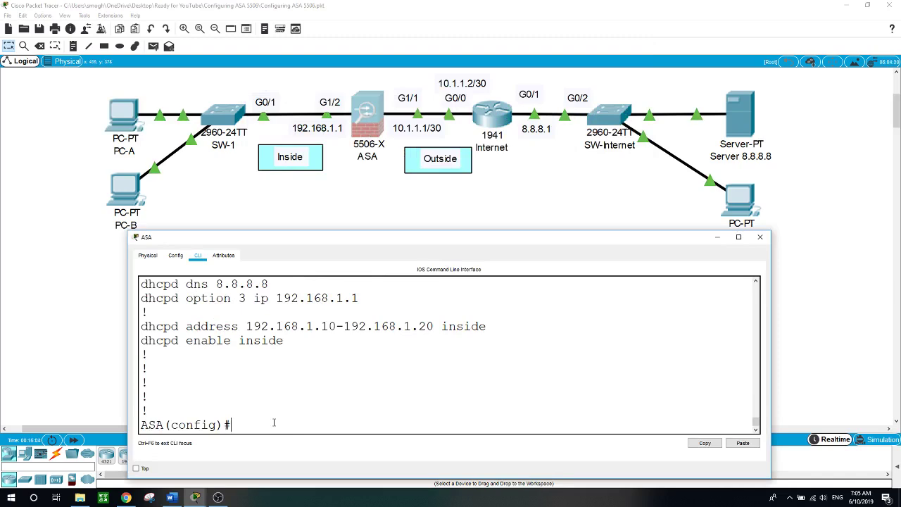
{"action": "type", "text": "policy"}
{"action": "key", "text": "Tab"}
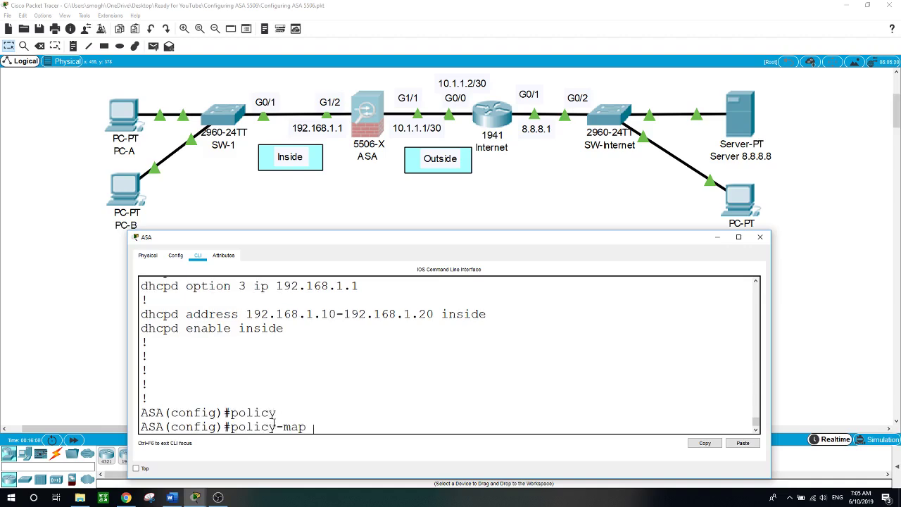
{"action": "type", "text": "global_policy"}
{"action": "key", "text": "Return"}
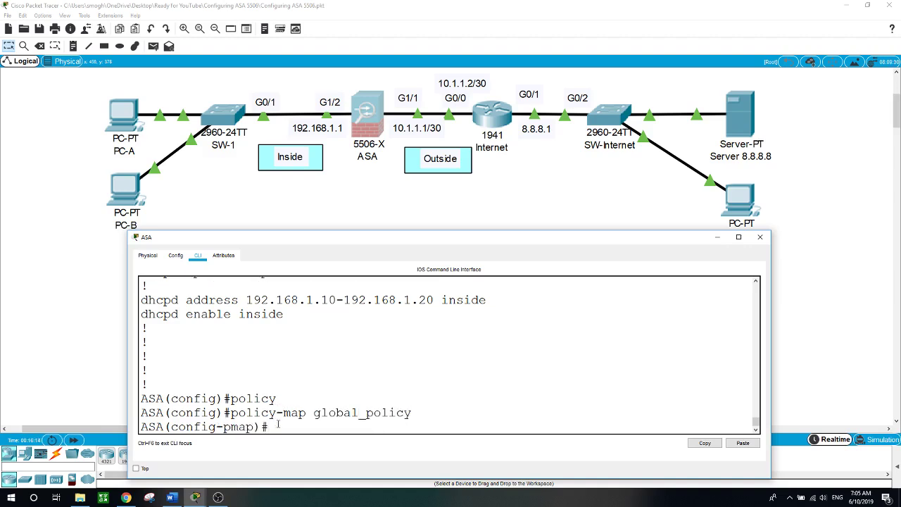
{"action": "type", "text": "cla"}
{"action": "key", "text": "Tab"}
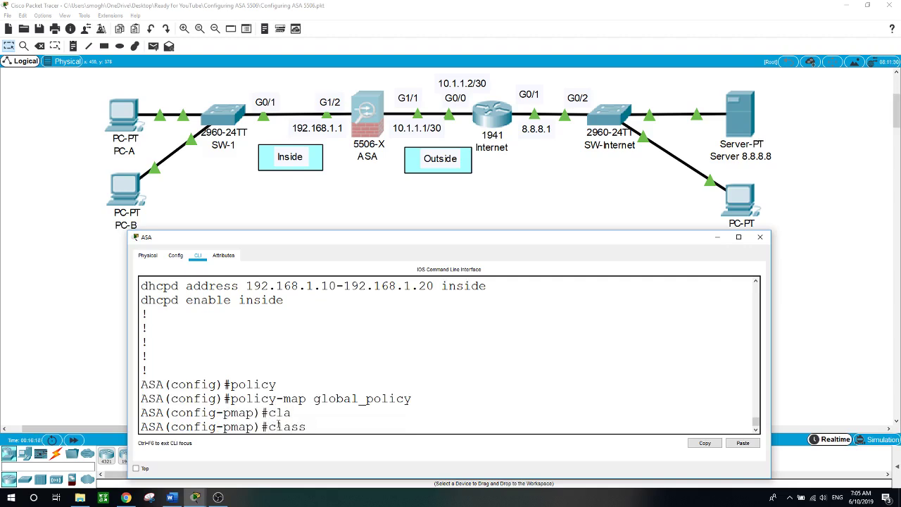
{"action": "type", "text": "inspection"}
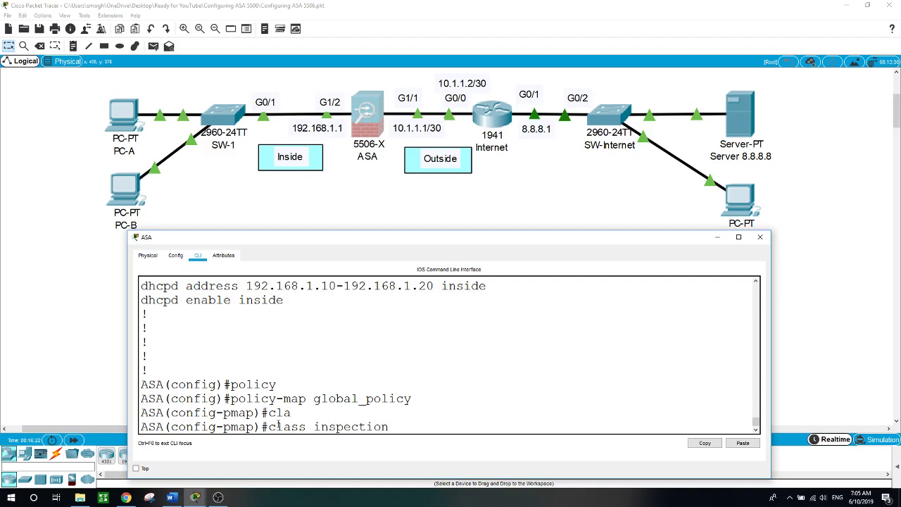
{"action": "type", "text": "_default"}
{"action": "key", "text": "Return"}
{"action": "type", "text": "?in"}
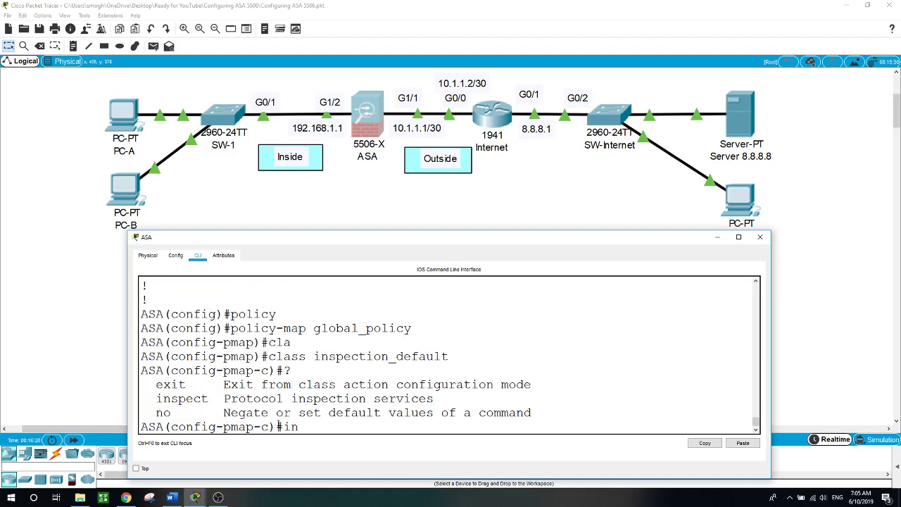
{"action": "key", "text": "Tab"}
{"action": "type", "text": "dns"}
{"action": "key", "text": "Return"}
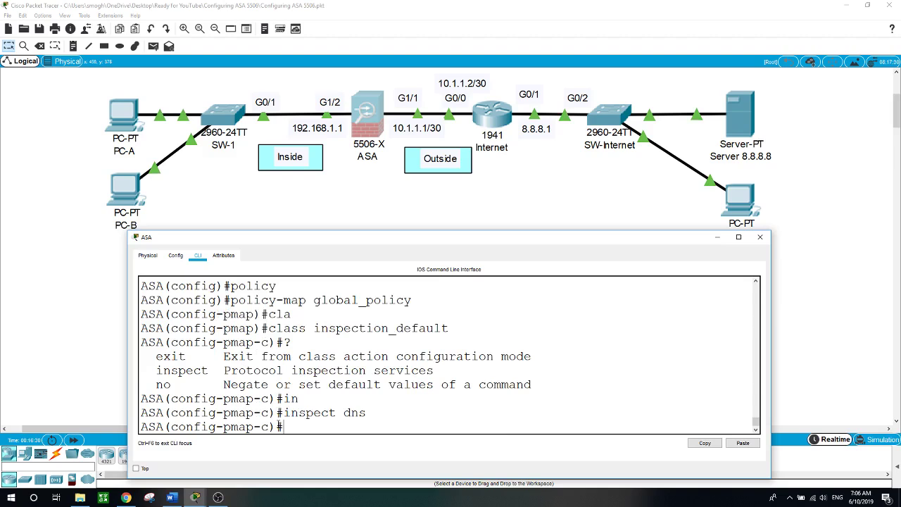
Verify in 'show run' that global_policy inspects dns, http and icmp
{"action": "type", "text": "exit"}
{"action": "key", "text": "Return"}
{"action": "type", "text": "show run"}
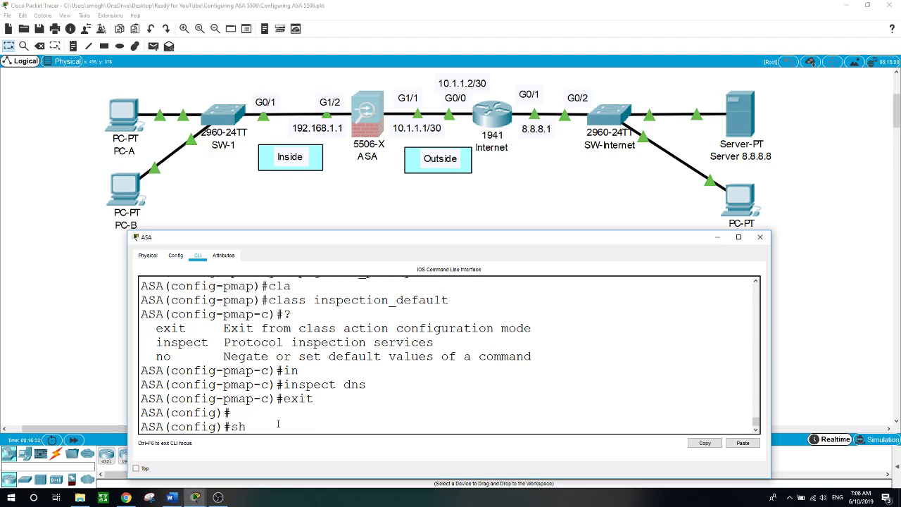
{"action": "key", "text": "Return"}
{"action": "key", "text": "space"}
{"action": "key", "text": "space"}
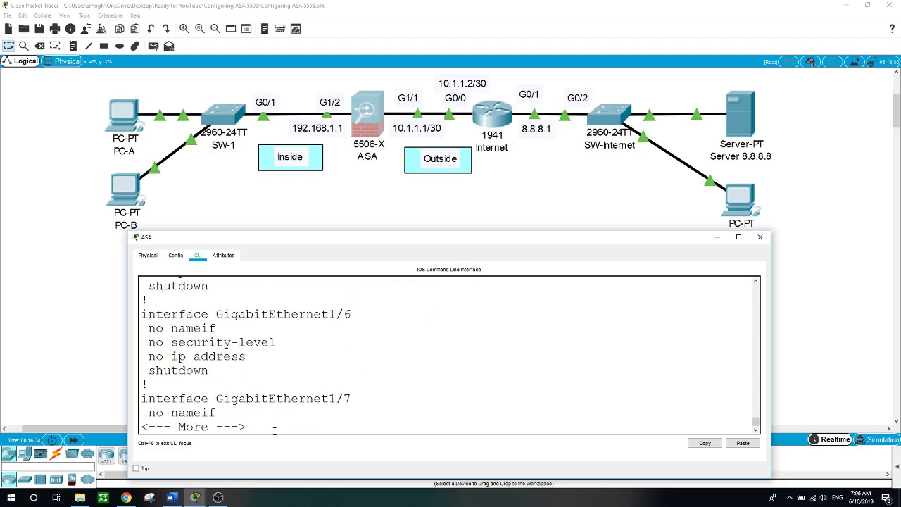
{"action": "key", "text": "space"}
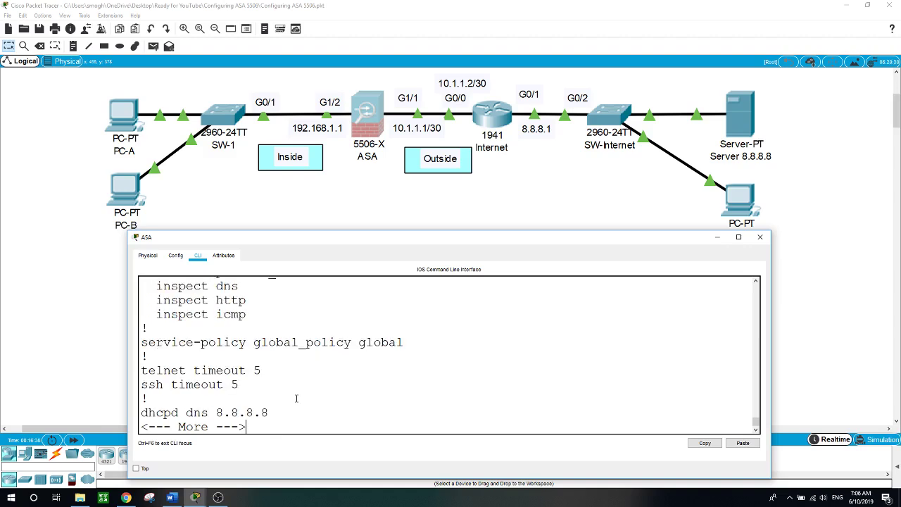
{"action": "scroll", "coordinate": [286, 376], "scroll_direction": "up", "scroll_amount": 2}
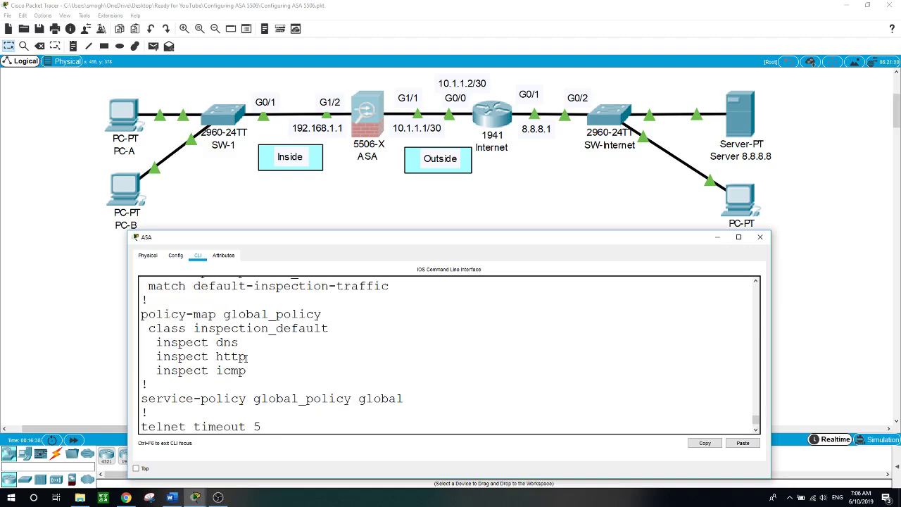
{"action": "left_click_drag", "start_coordinate": [146, 314], "coordinate": [327, 352]}
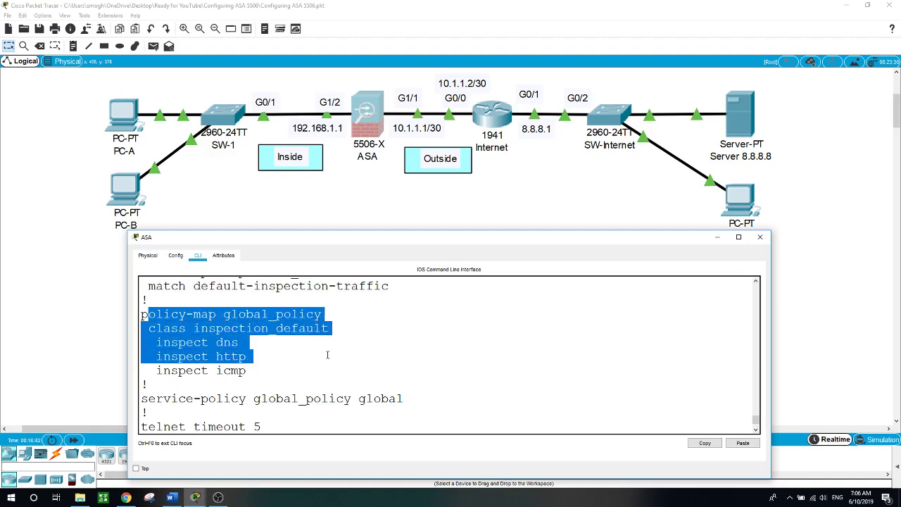
{"action": "left_click_drag", "start_coordinate": [328, 356], "coordinate": [329, 367]}
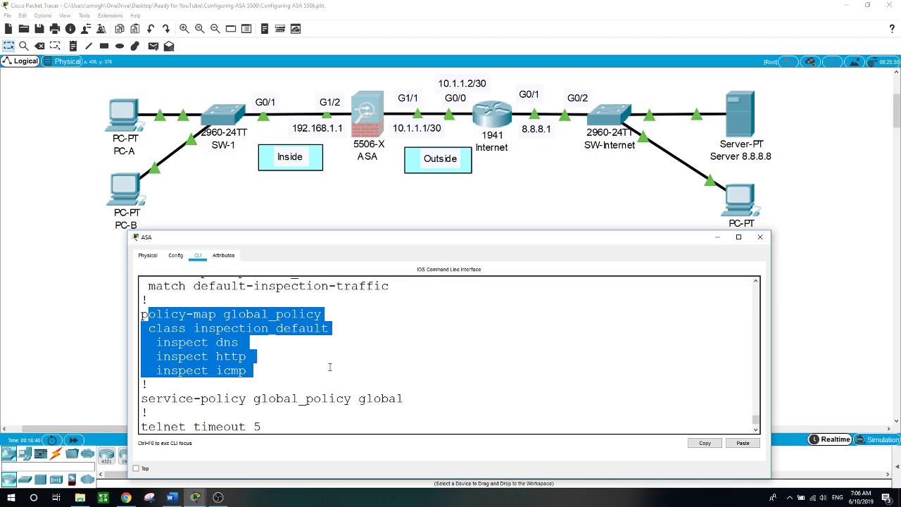
{"action": "left_click", "coordinate": [111, 343]}
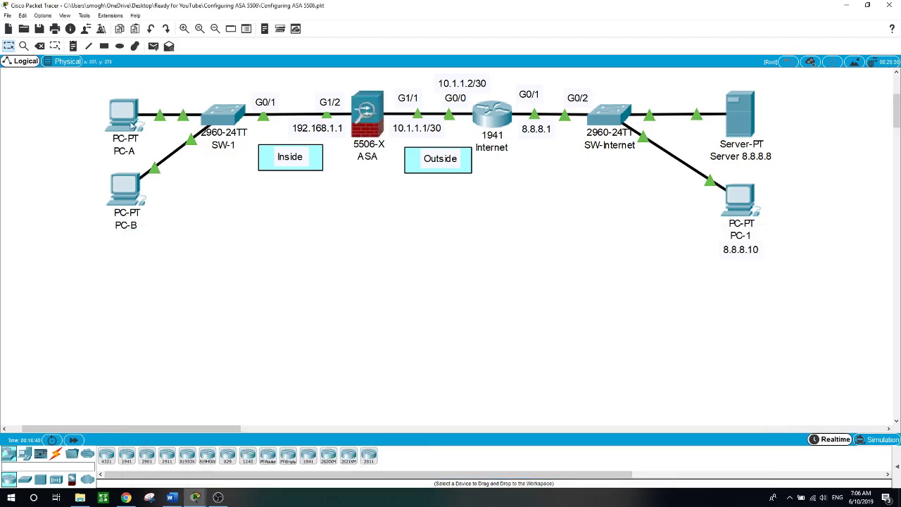
{"action": "left_click", "coordinate": [130, 127]}
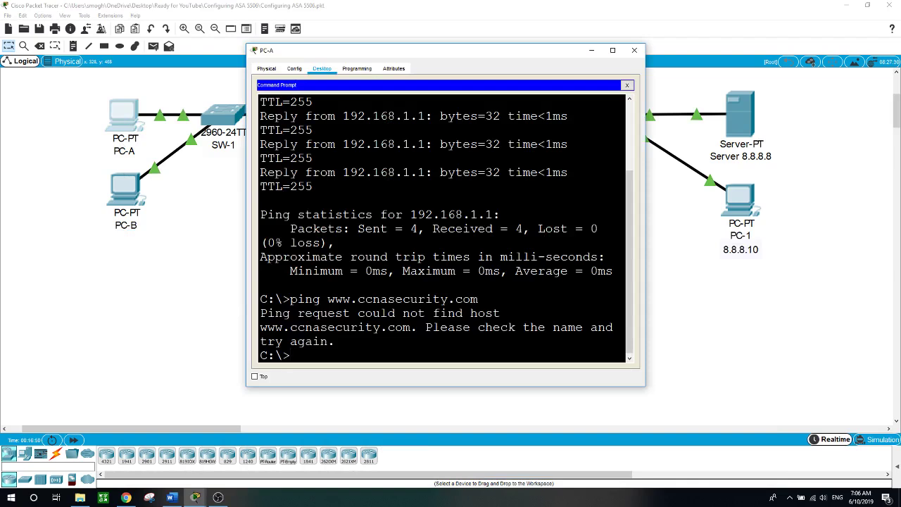
{"action": "key", "text": "Up"}
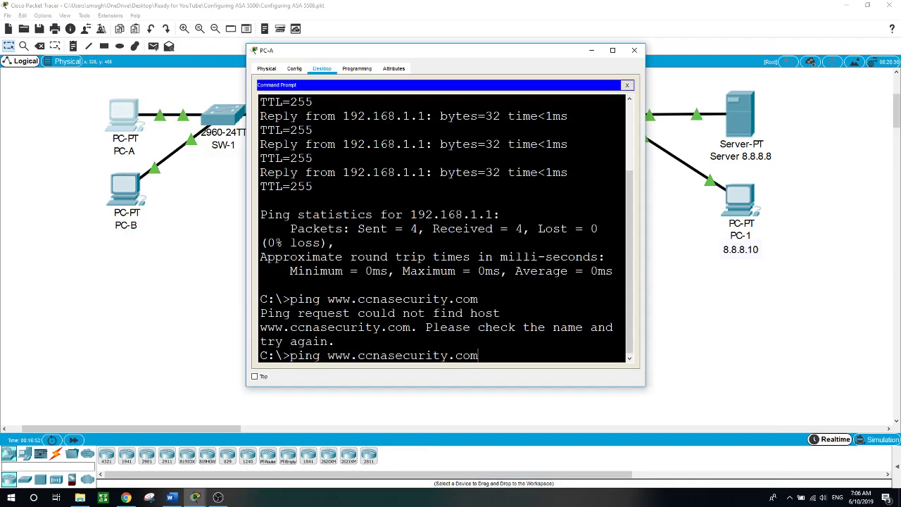
{"action": "key", "text": "Return"}
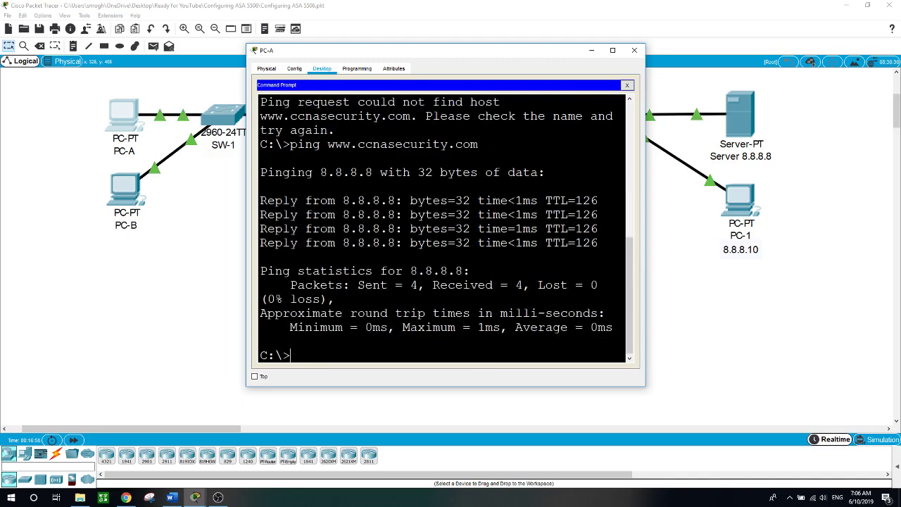
{"action": "left_click", "coordinate": [189, 344]}
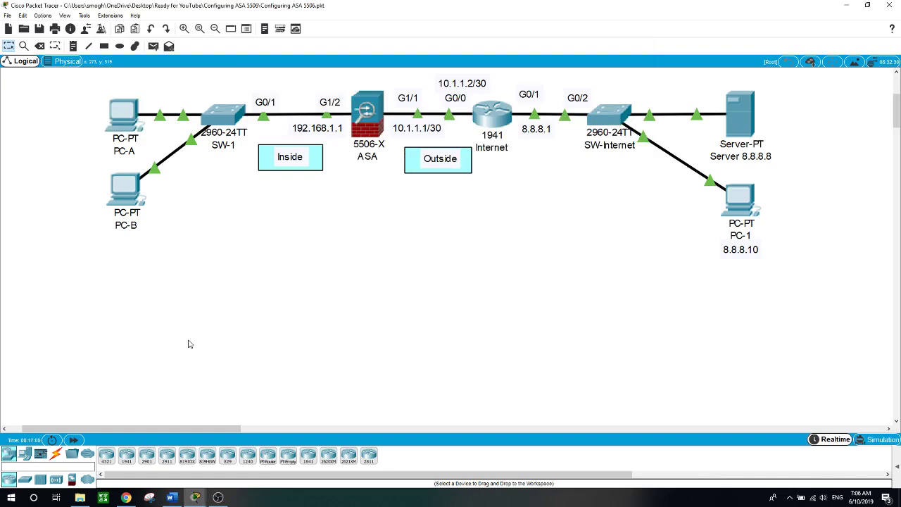